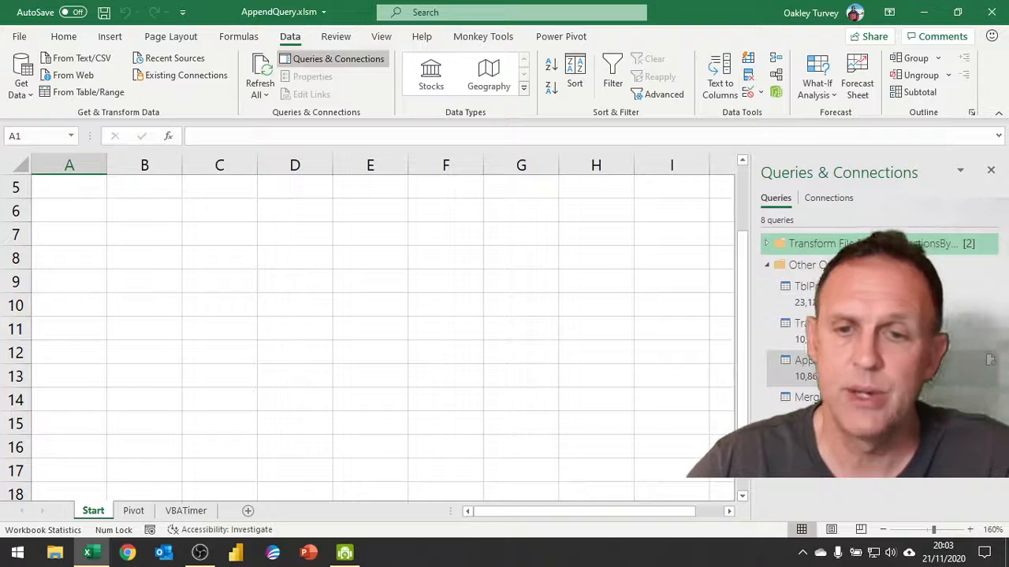
Peek at the previews of the Append1 and Merge1 queries, then return to the Start worksheet.
mouse_move(811, 367)
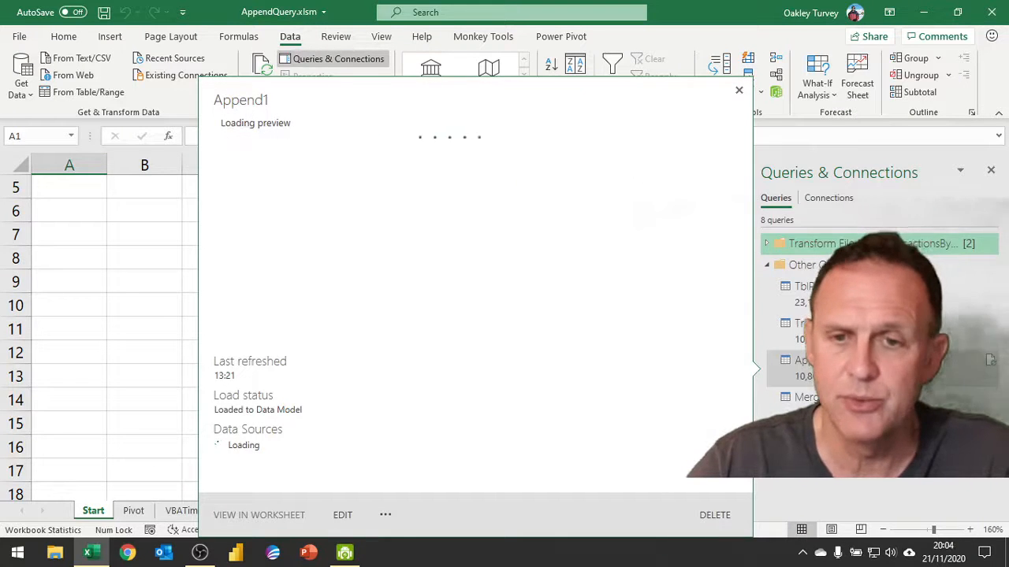
mouse_move(811, 402)
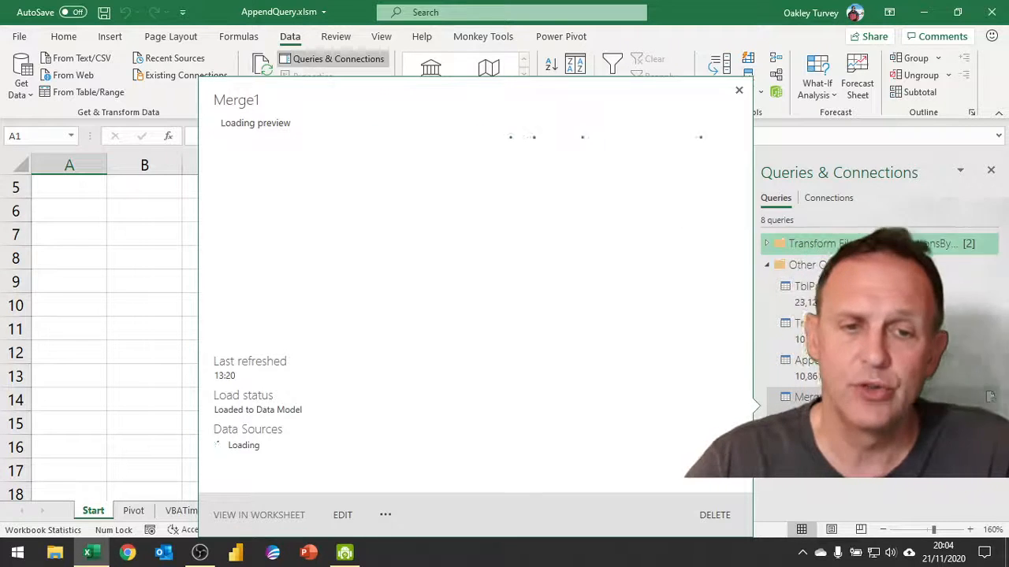
click(172, 305)
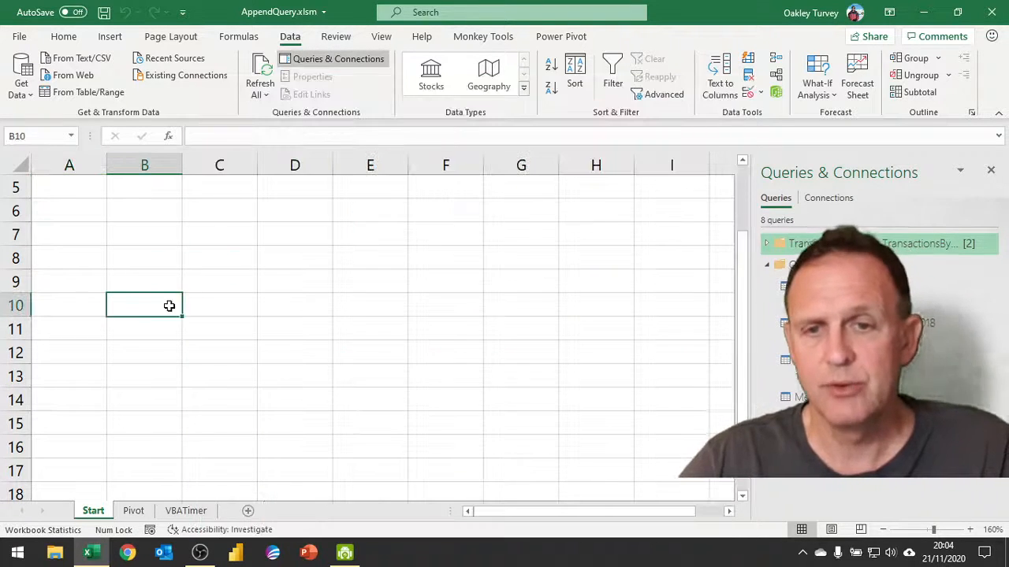
Open the TransactionsByYear2015to2018 query for editing and examine its transaction columns, including the ProductID in the first row.
mouse_move(867, 327)
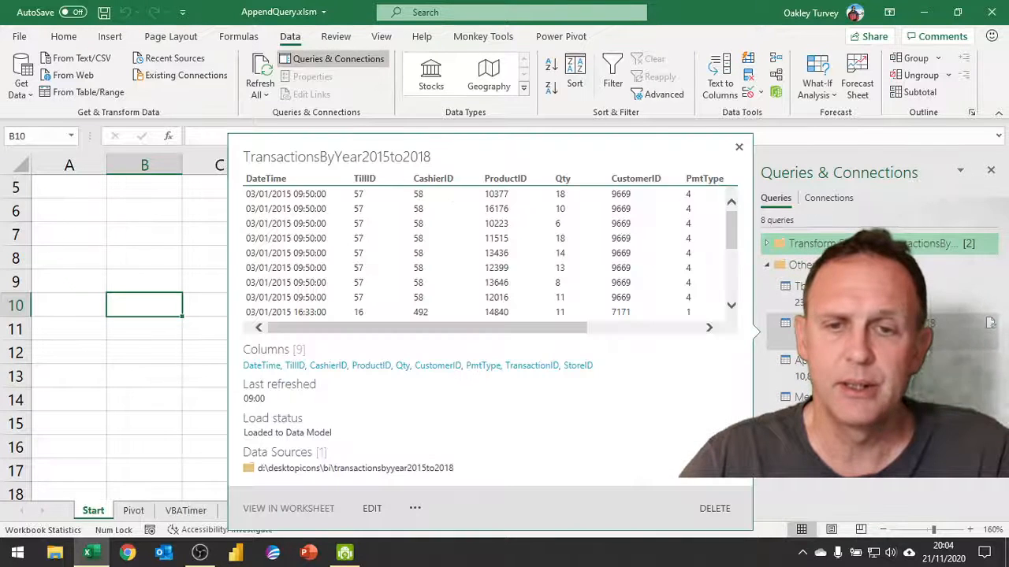
click(867, 328)
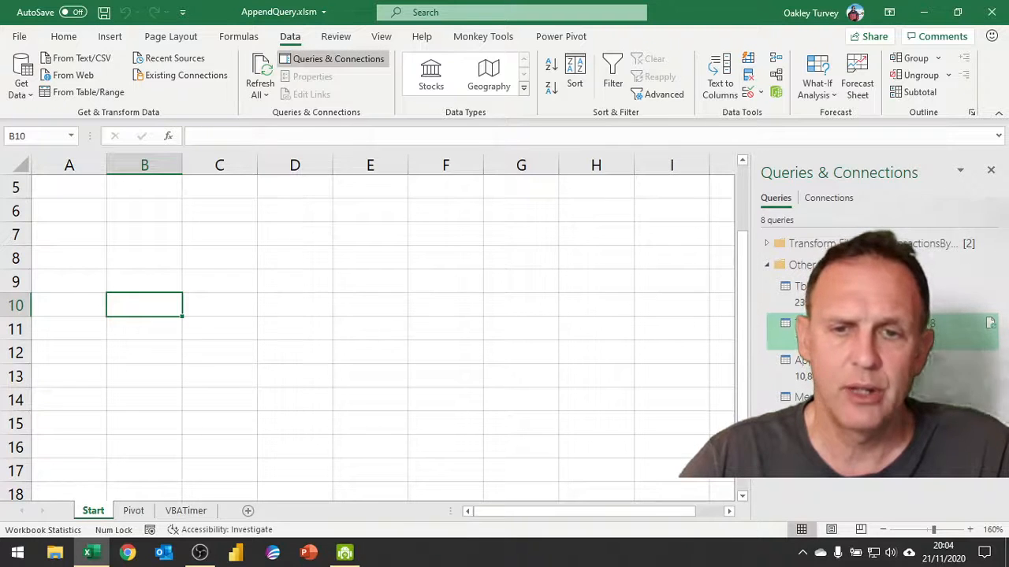
double_click(867, 328)
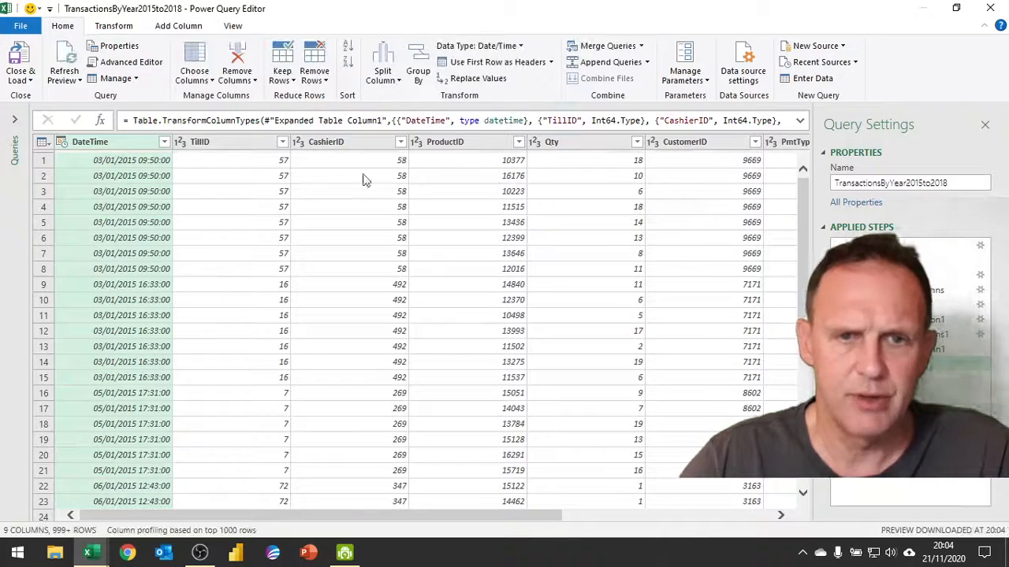
click(506, 162)
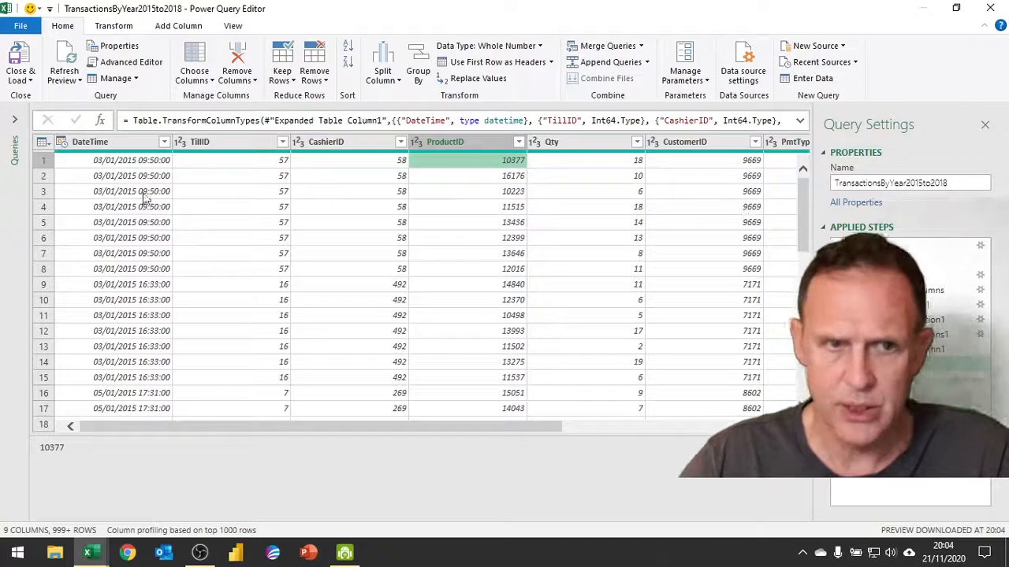
Show the query list, view the TblProducts columns from ProductID through Pack Price, and close the Power Query Editor.
click(16, 137)
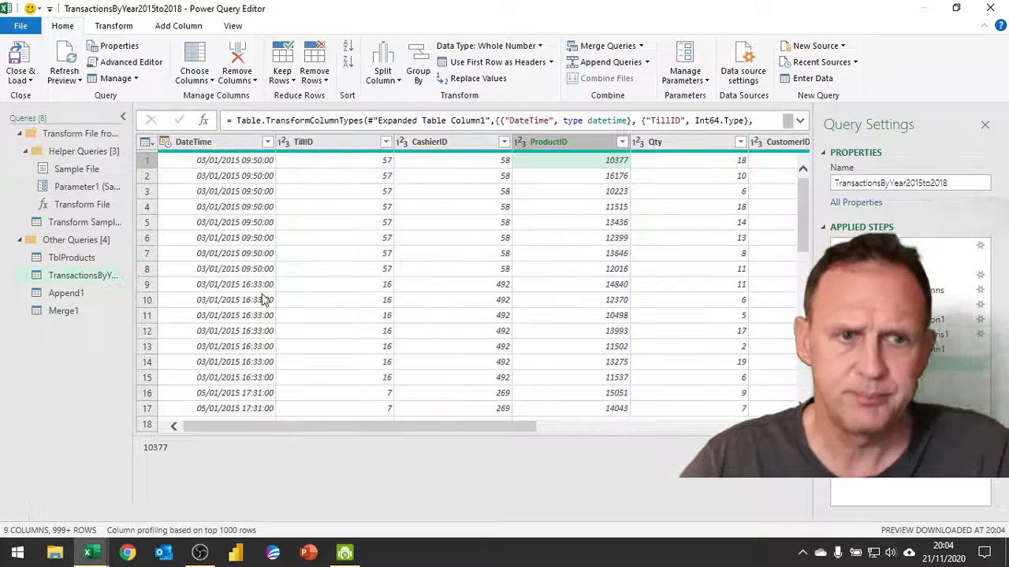
click(28, 133)
click(19, 134)
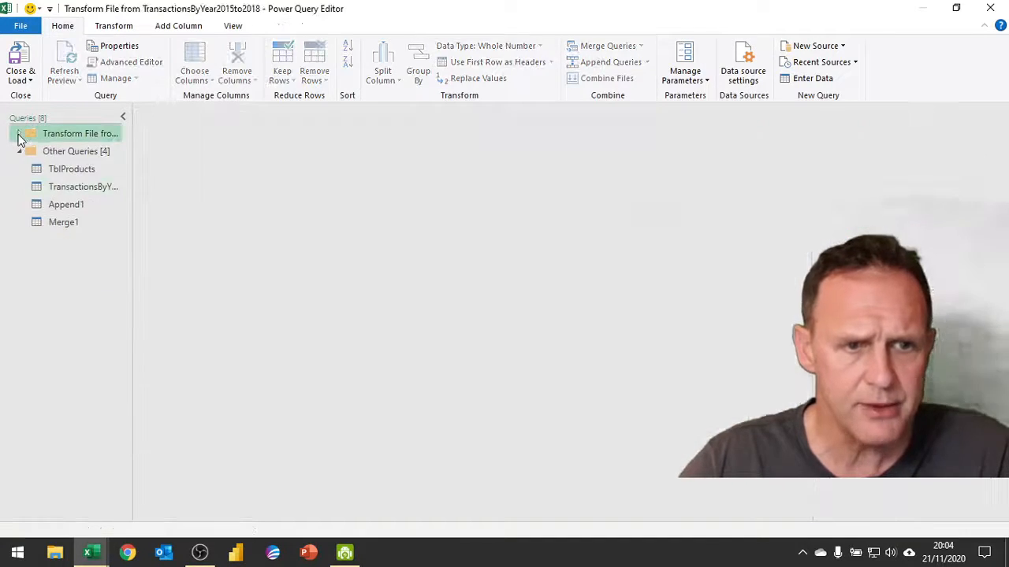
click(71, 169)
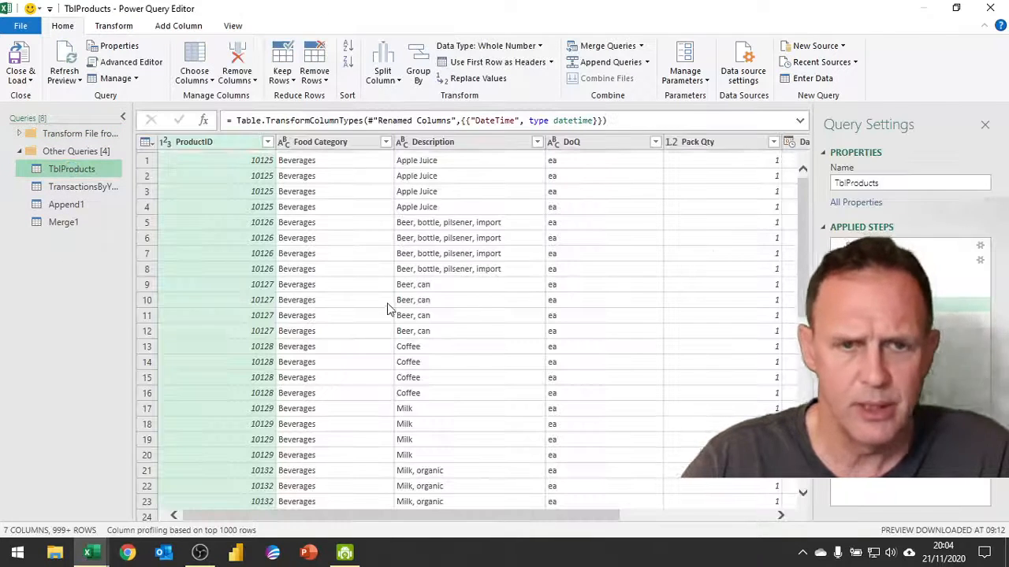
click(237, 160)
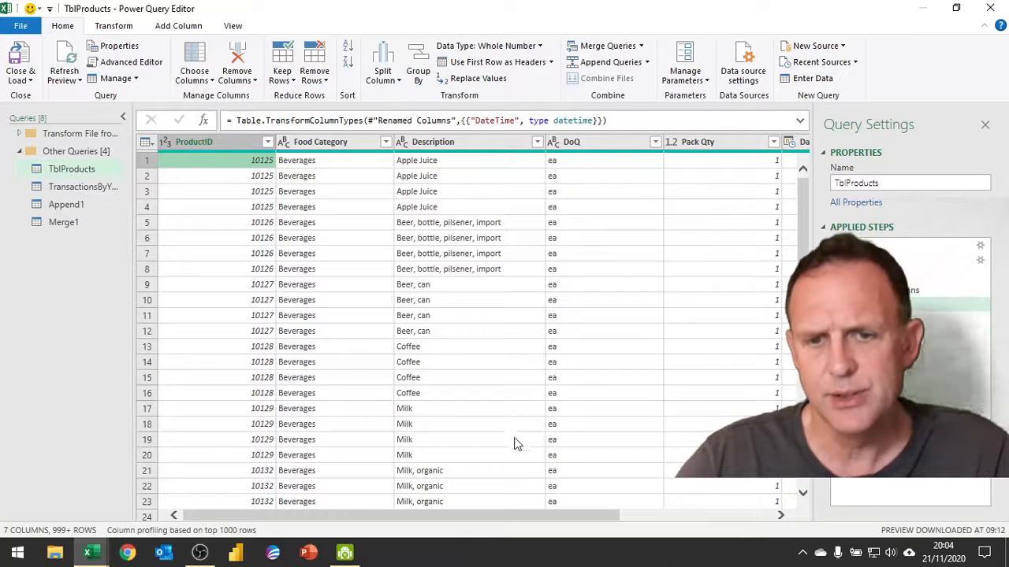
drag(603, 522, 770, 524)
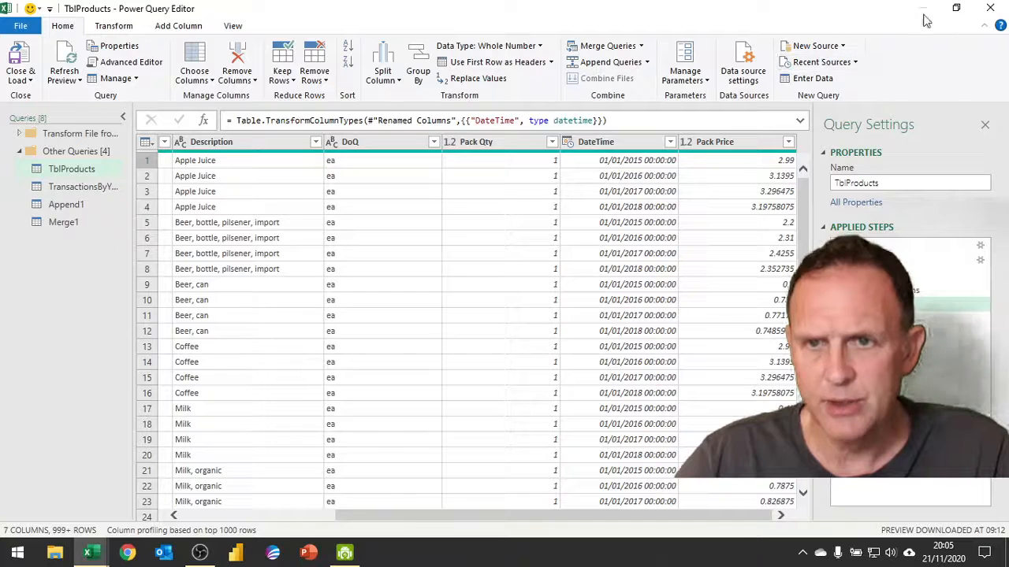
click(990, 8)
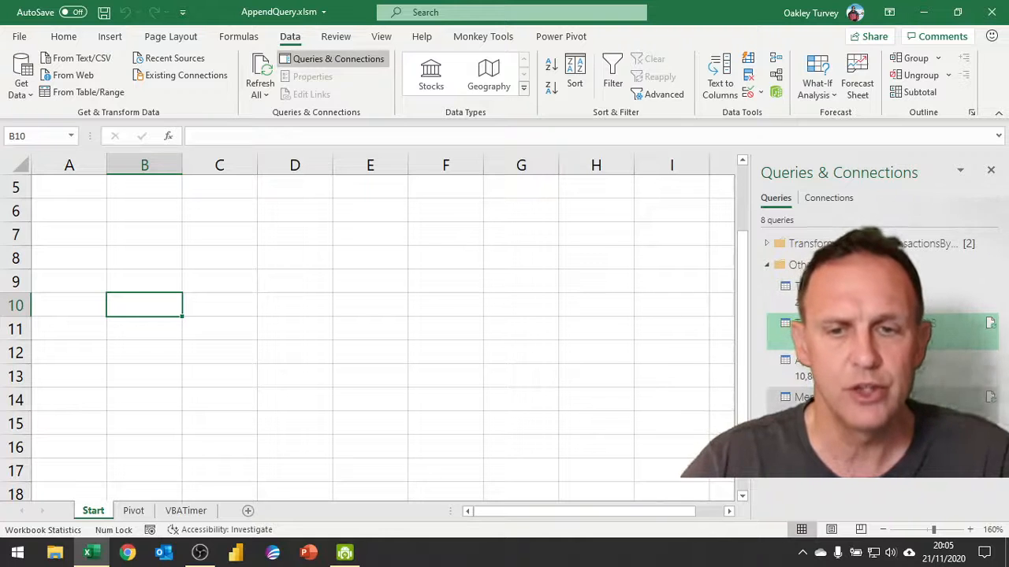
Open the Merge1 query at its Source step and examine the ProductID join and the nested TblProducts column.
mouse_move(867, 398)
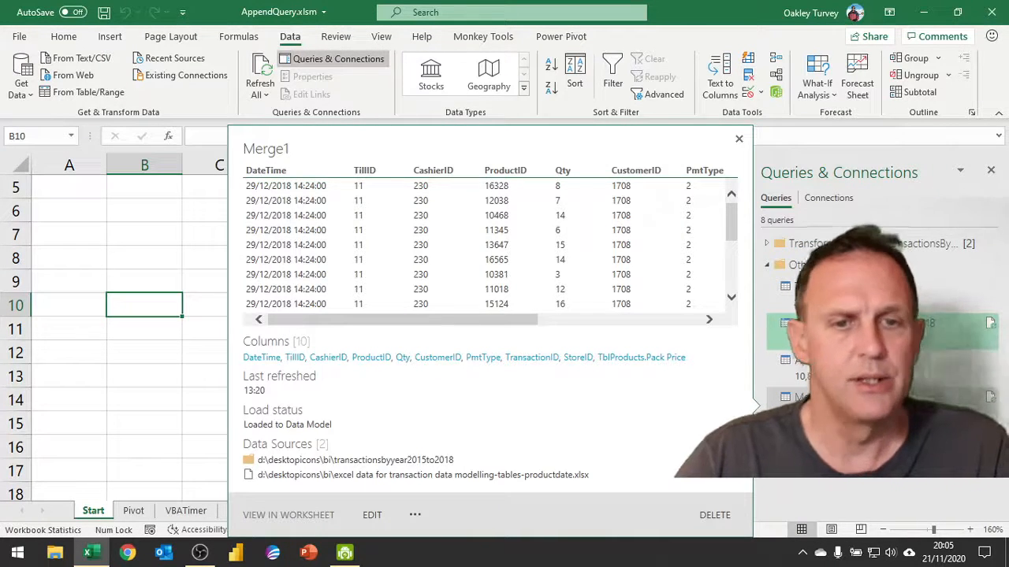
double_click(759, 404)
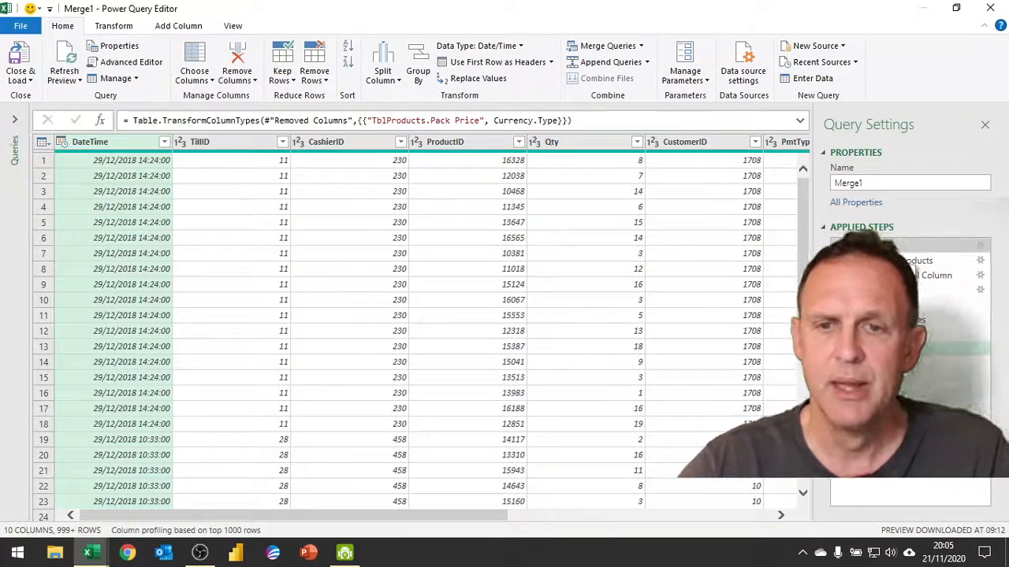
click(906, 245)
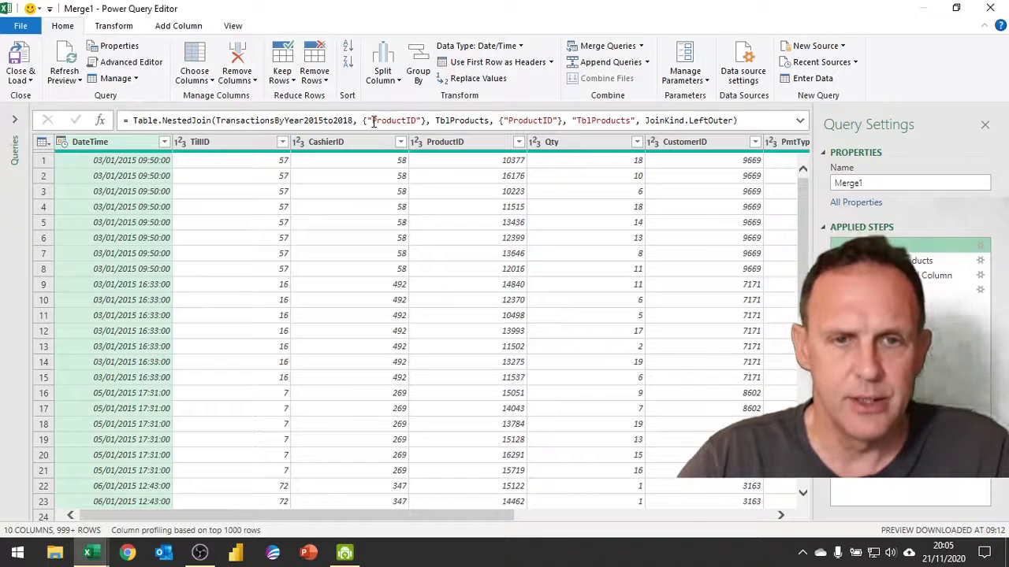
drag(373, 123, 423, 120)
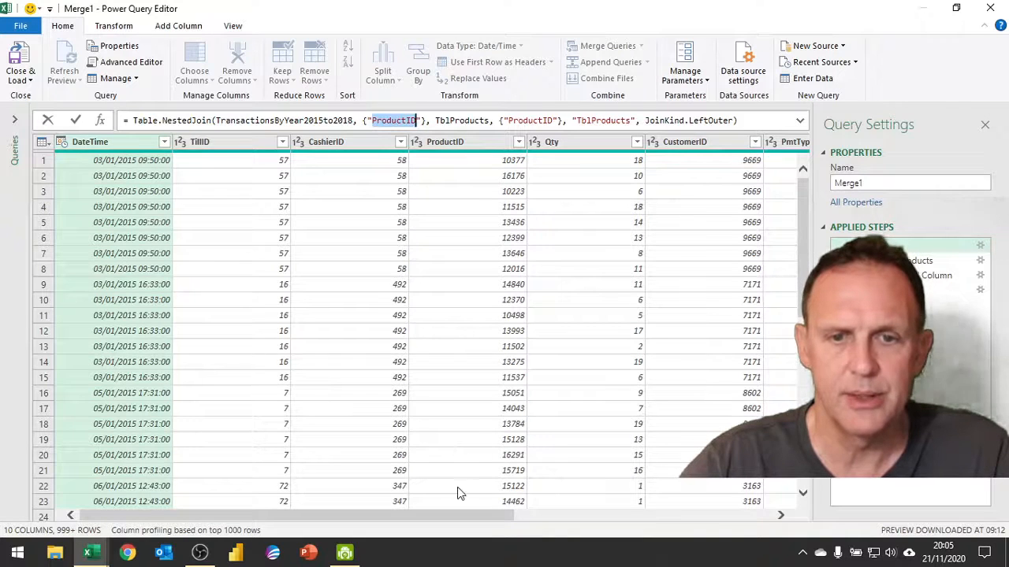
key(Escape)
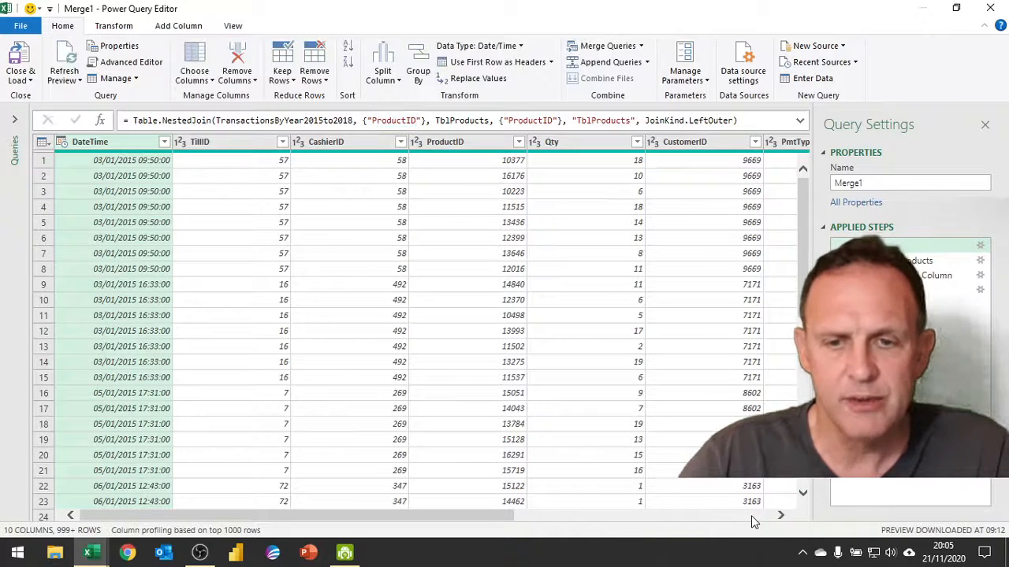
click(751, 515)
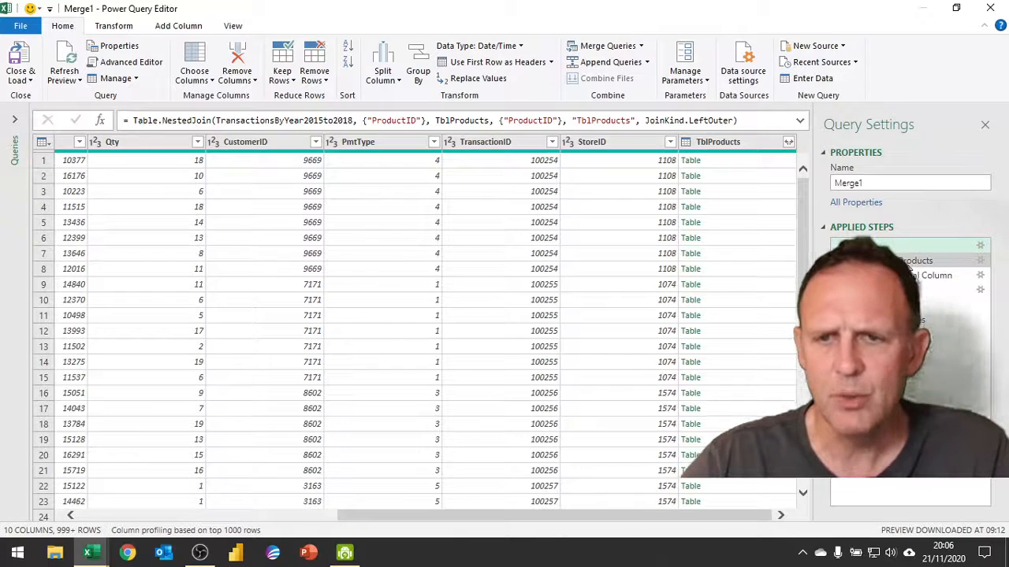
Review Merge1's Expanded TblProducts and Added Conditional Column steps, including the date, Pack Price and Custom columns.
click(906, 263)
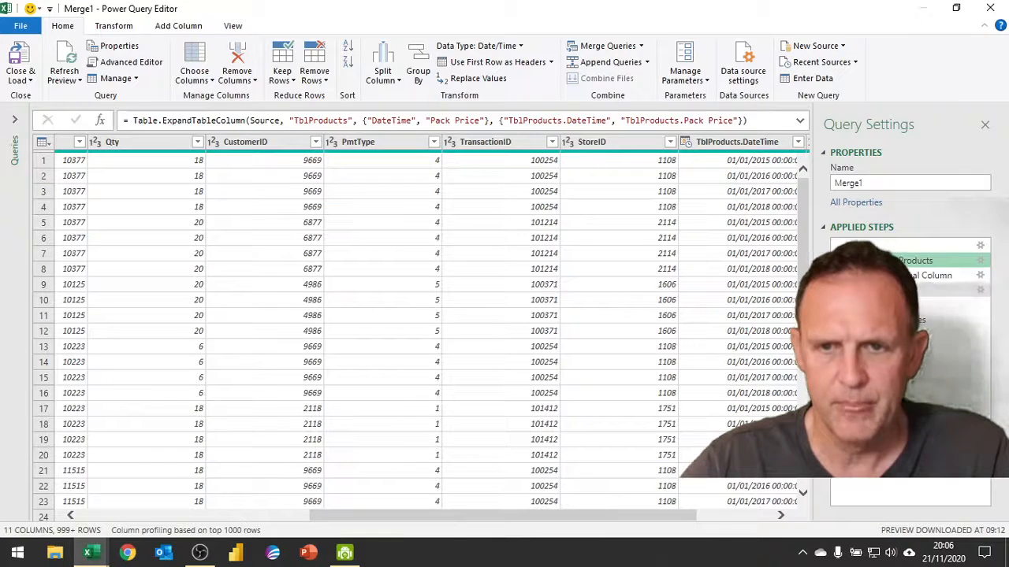
click(930, 275)
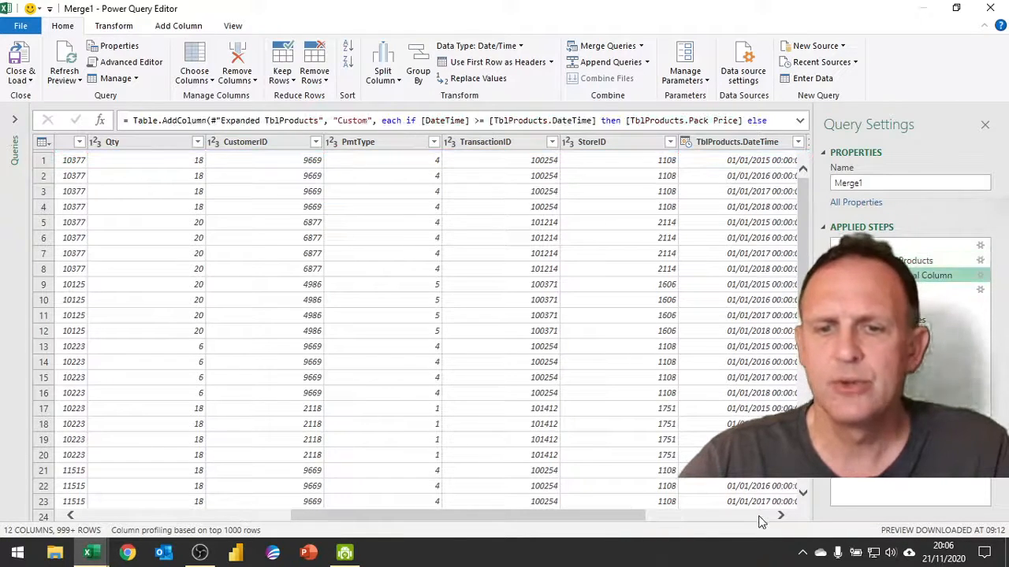
click(761, 517)
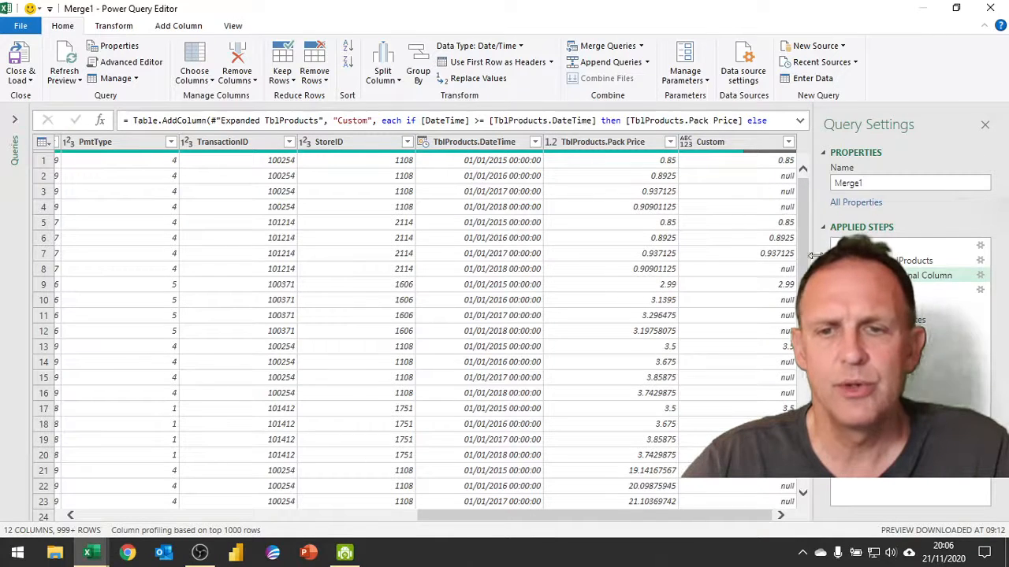
Review Merge1's steps that filter out null Custom values, sort DateTime descending and remove duplicates.
click(867, 290)
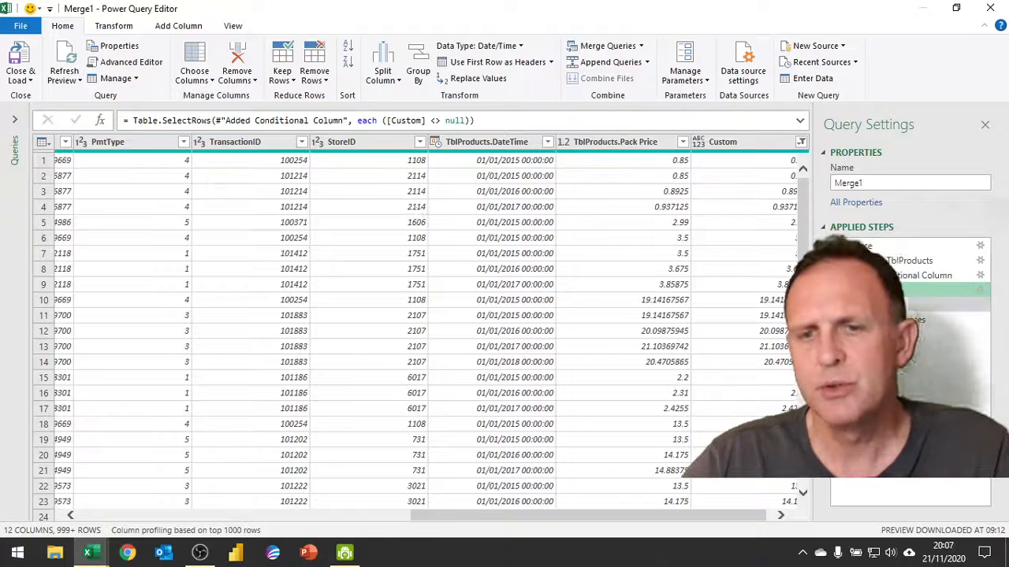
click(906, 304)
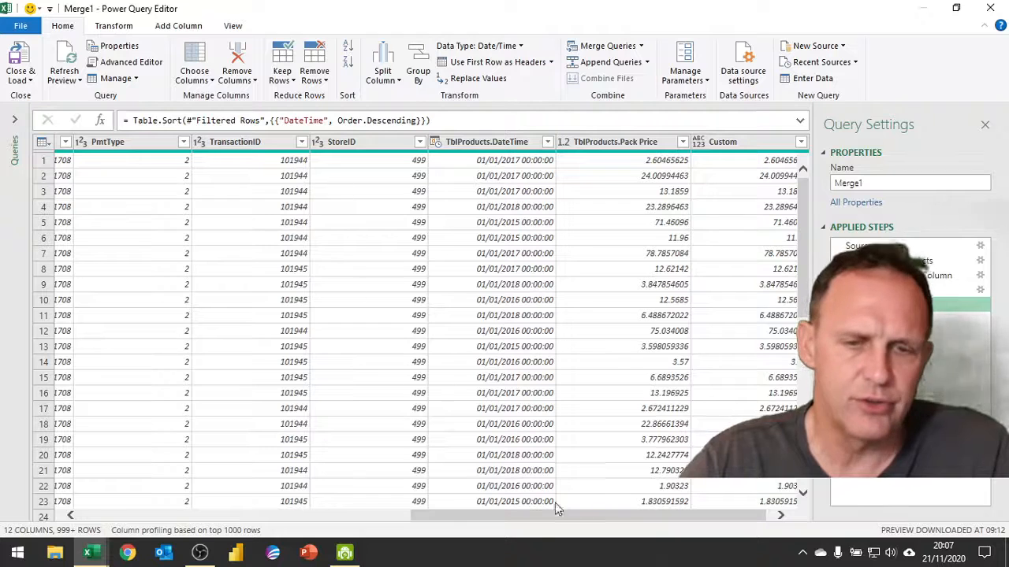
click(292, 516)
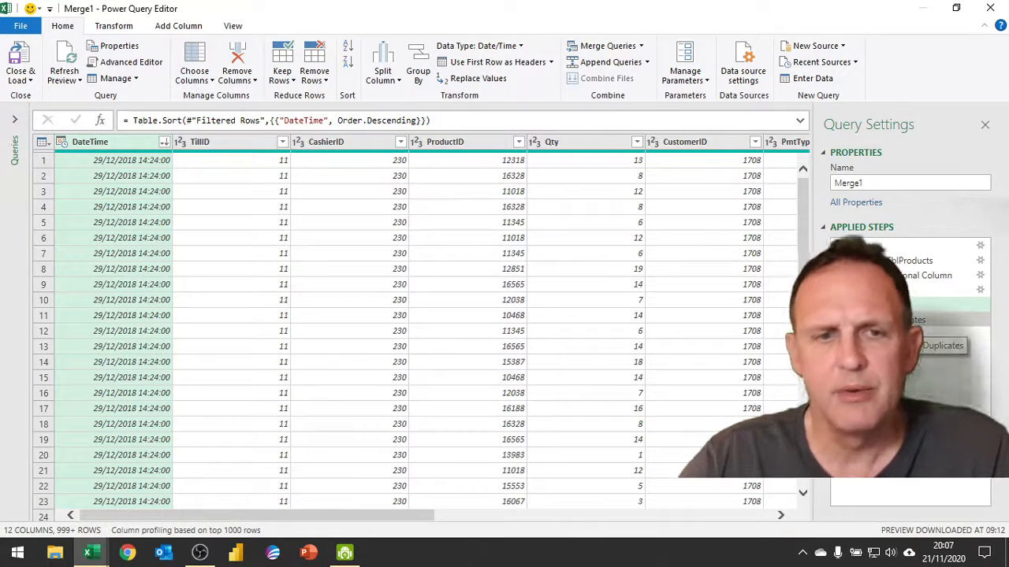
click(906, 319)
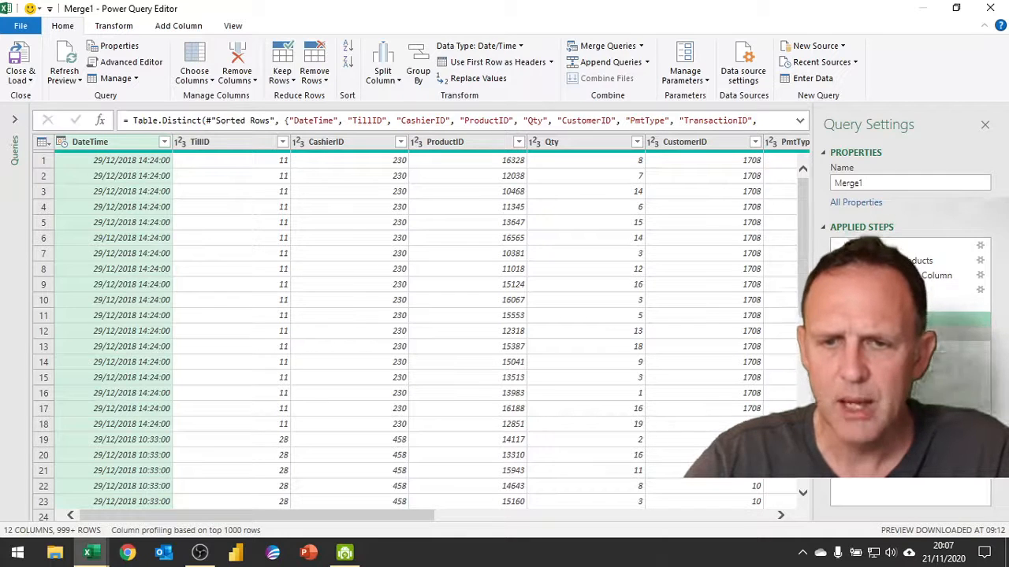
View the TblProducts.Pack Price column in Merge1's final Changed Type step, then close and load the query.
key(Delete)
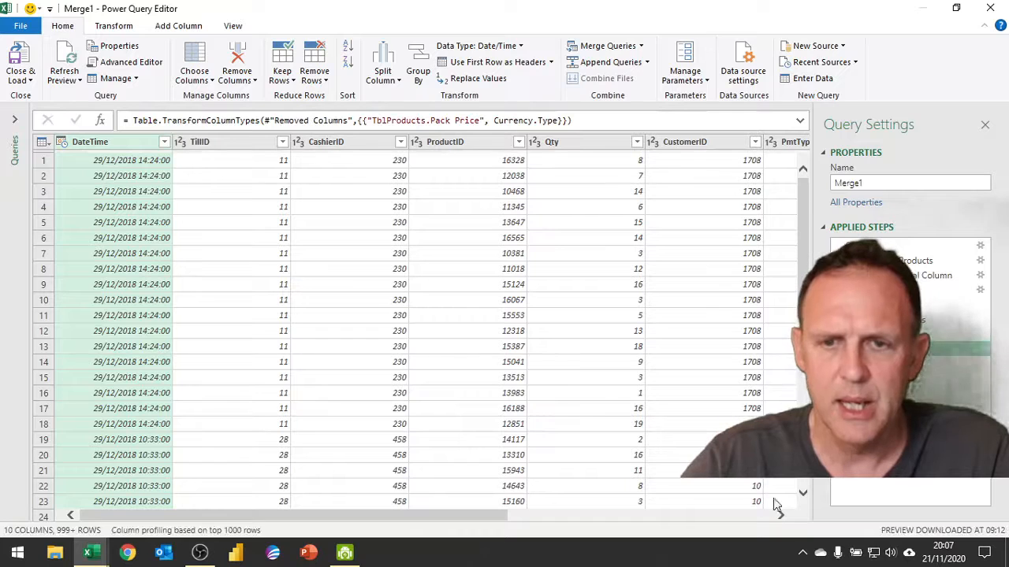
click(754, 517)
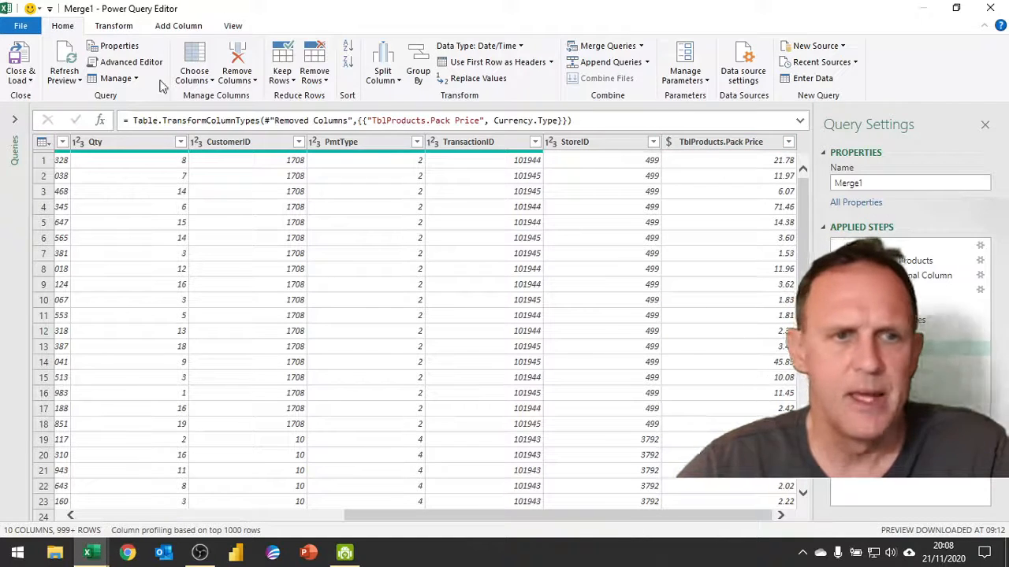
click(20, 70)
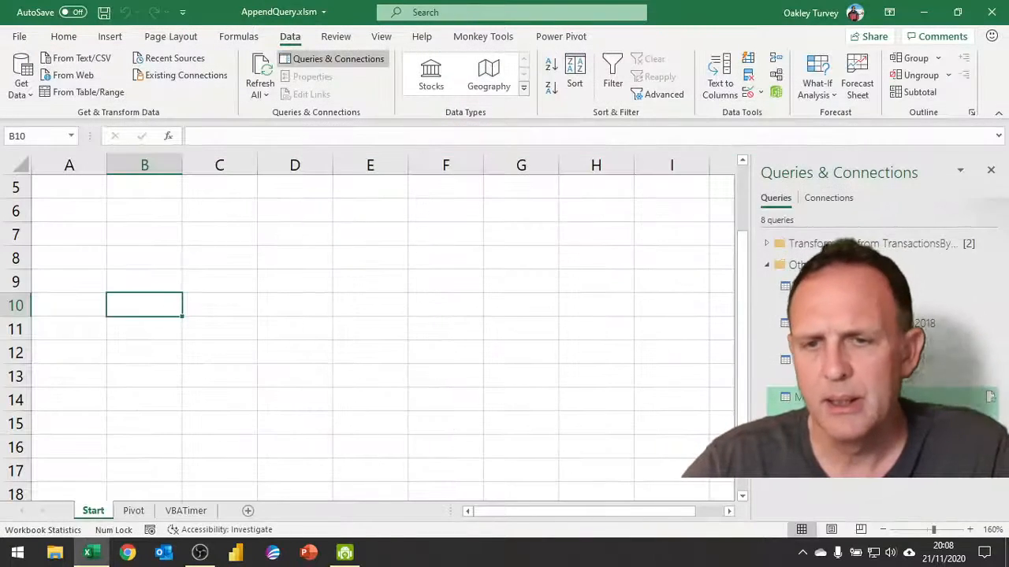
Open the Append1 query and examine the combined columns in its Source step and the ascending ProductID sort step.
mouse_move(827, 396)
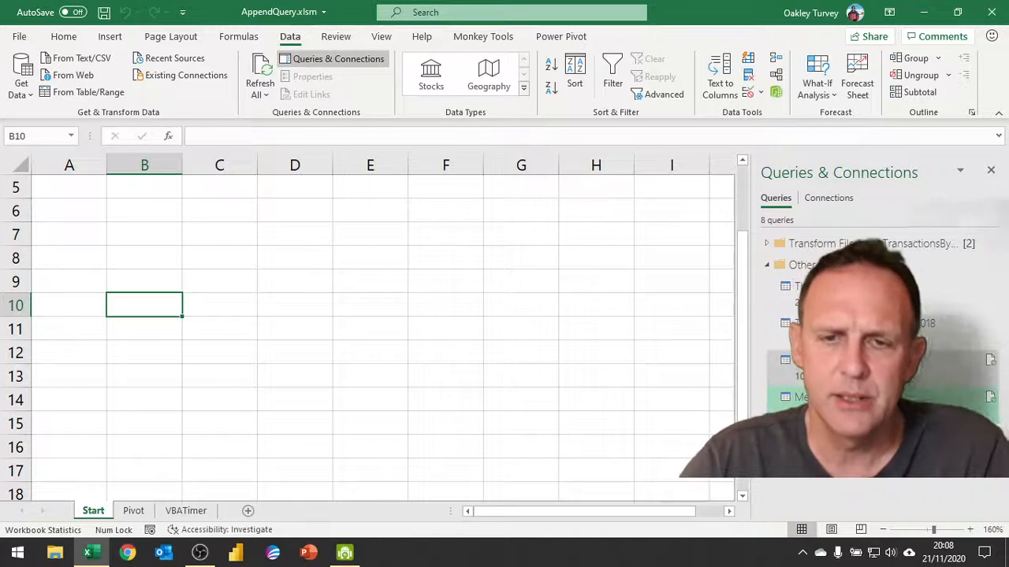
double_click(859, 367)
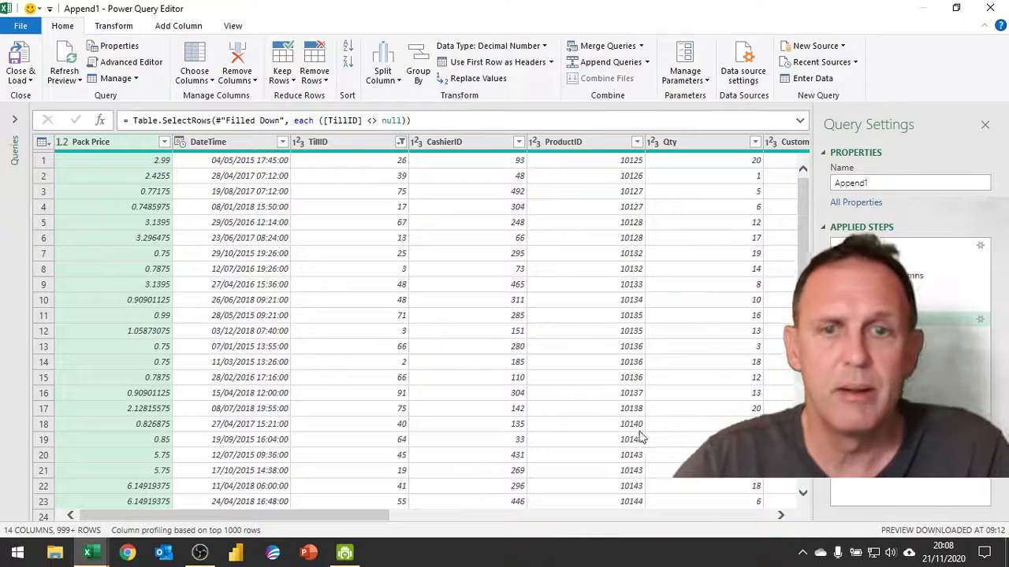
click(906, 246)
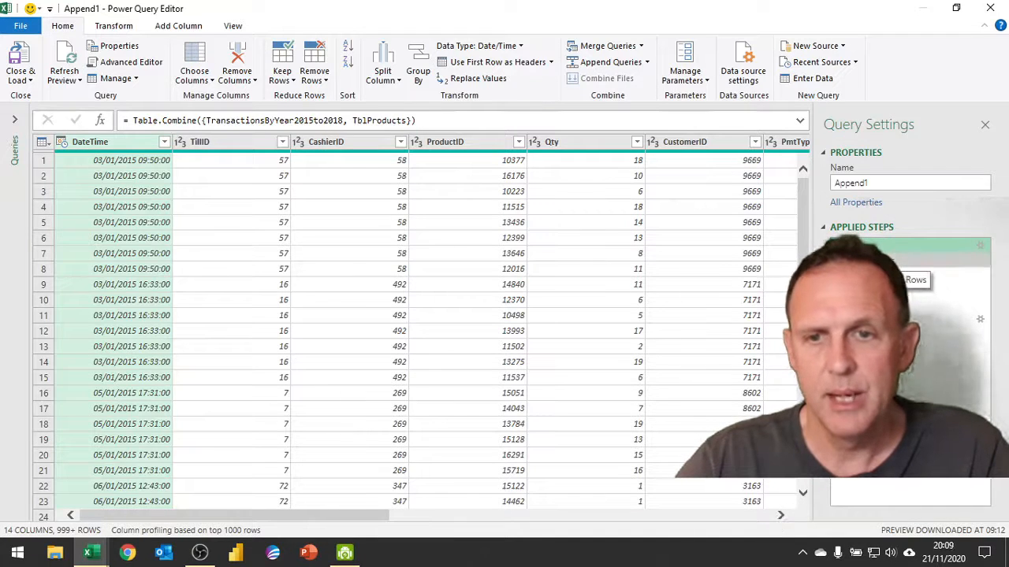
click(717, 516)
click(717, 516)
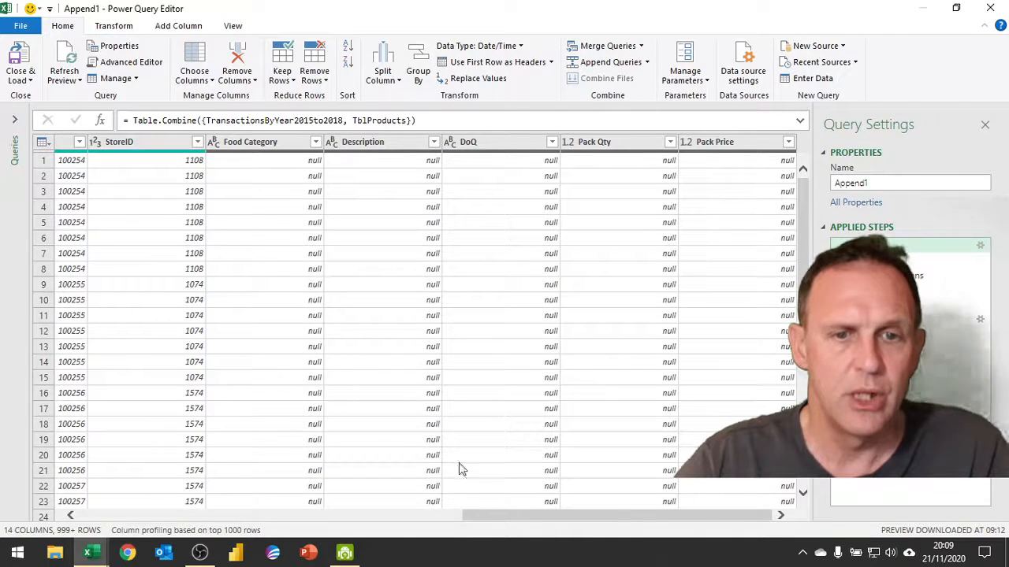
drag(496, 520, 110, 520)
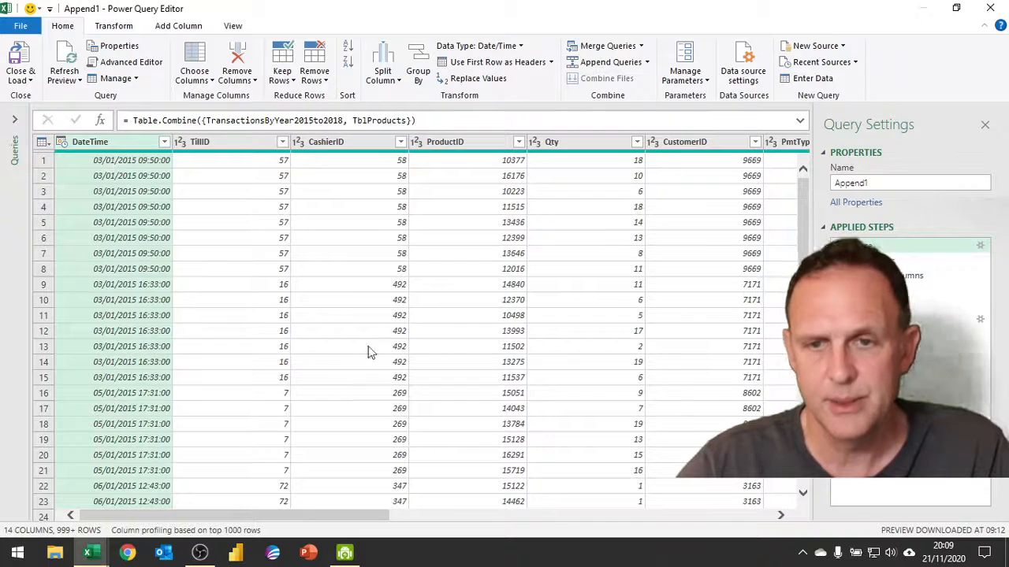
click(871, 261)
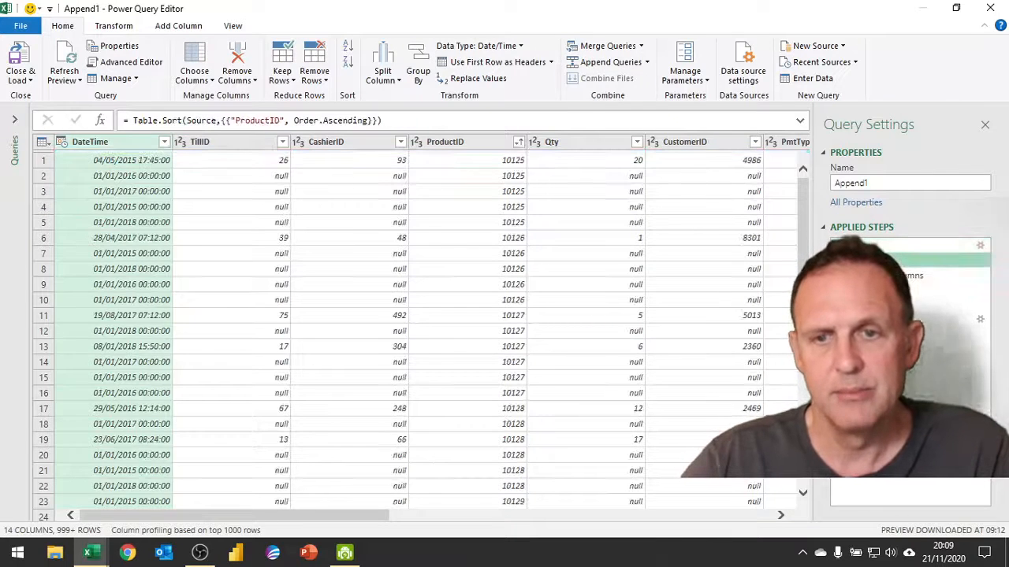
Delete Append1's redundant ProductID-only sort and Reordered Columns steps, keeping the ascending sort by ProductID and DateTime.
click(875, 275)
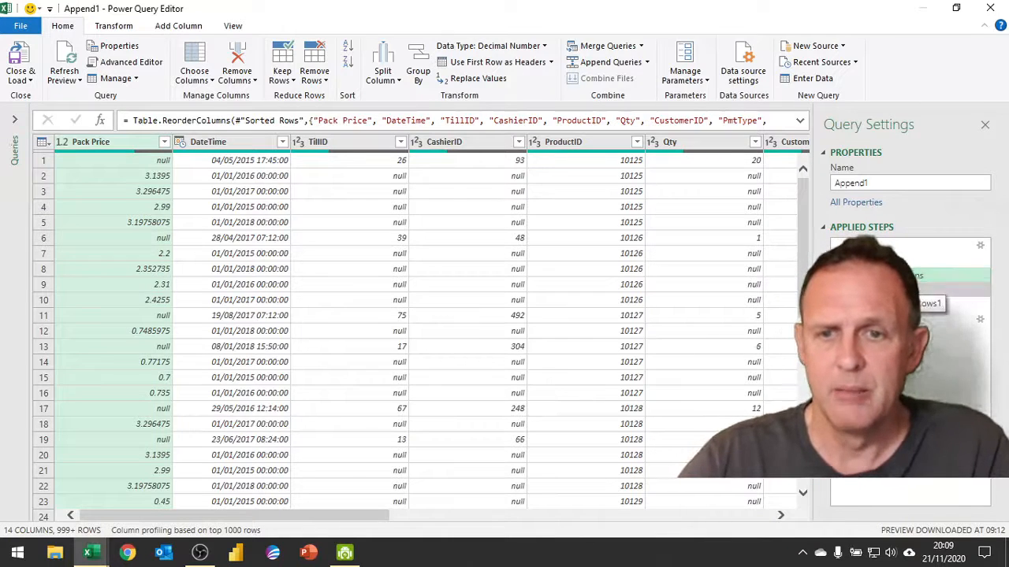
click(867, 290)
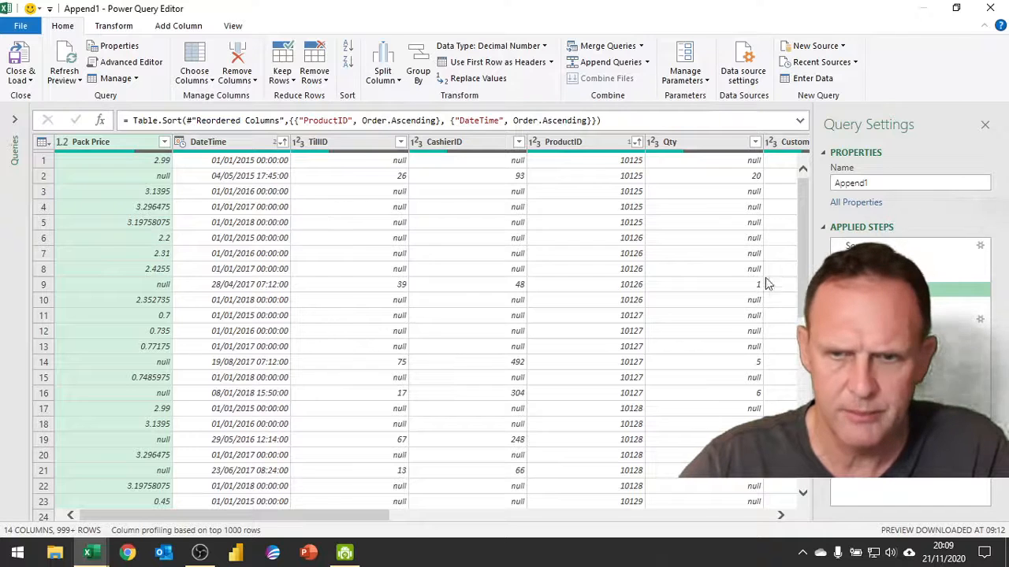
click(837, 260)
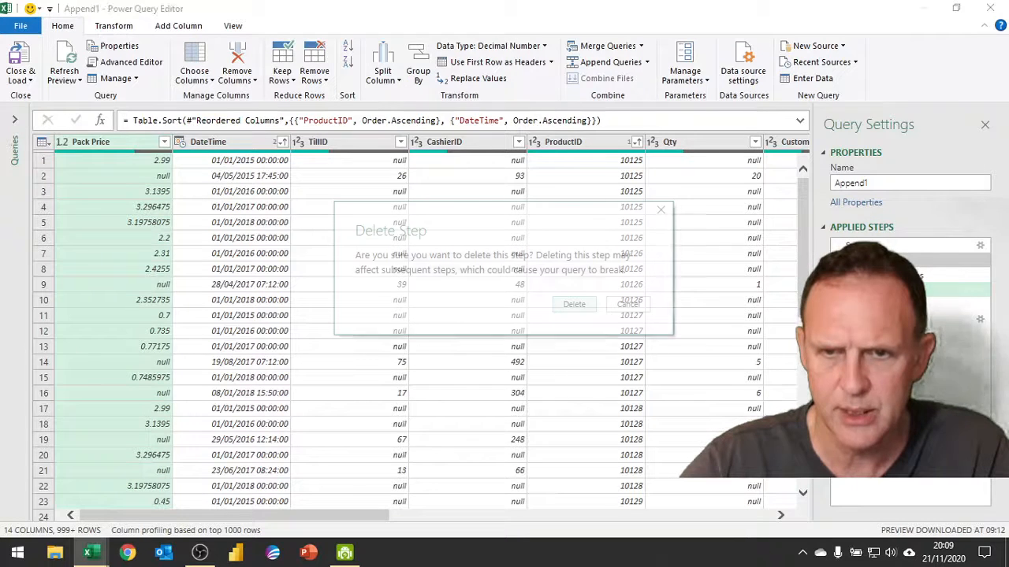
click(574, 305)
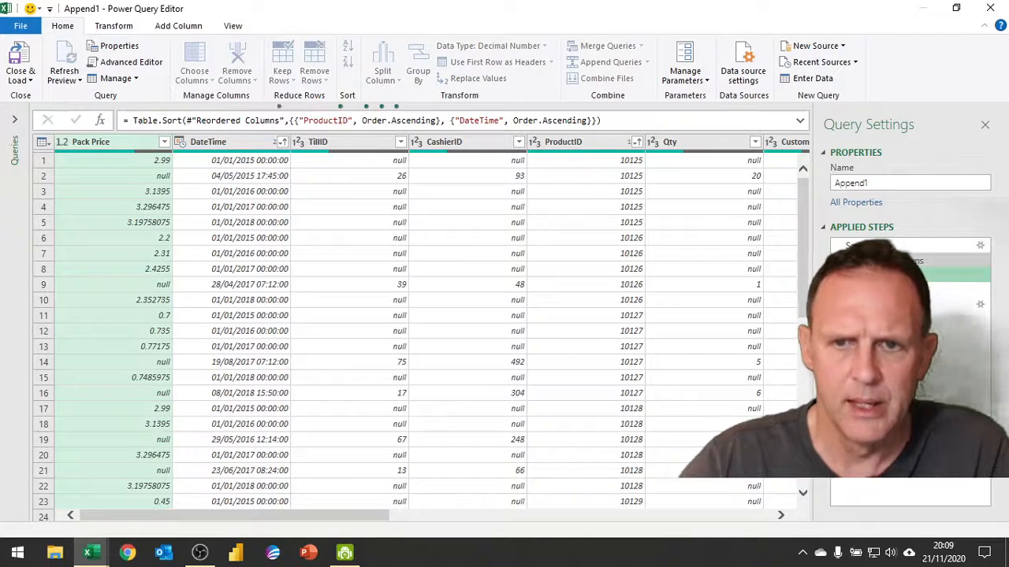
click(838, 261)
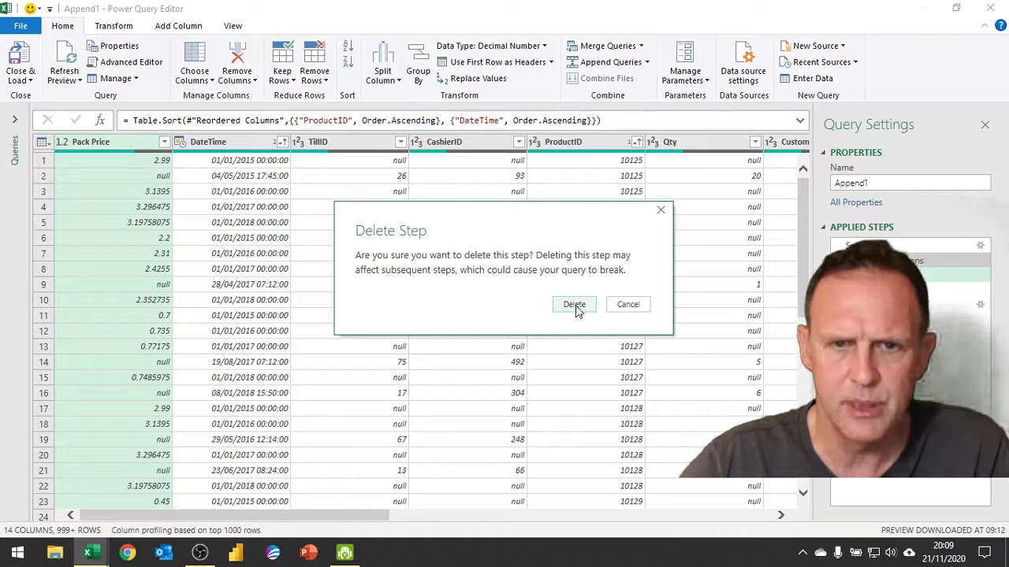
click(576, 308)
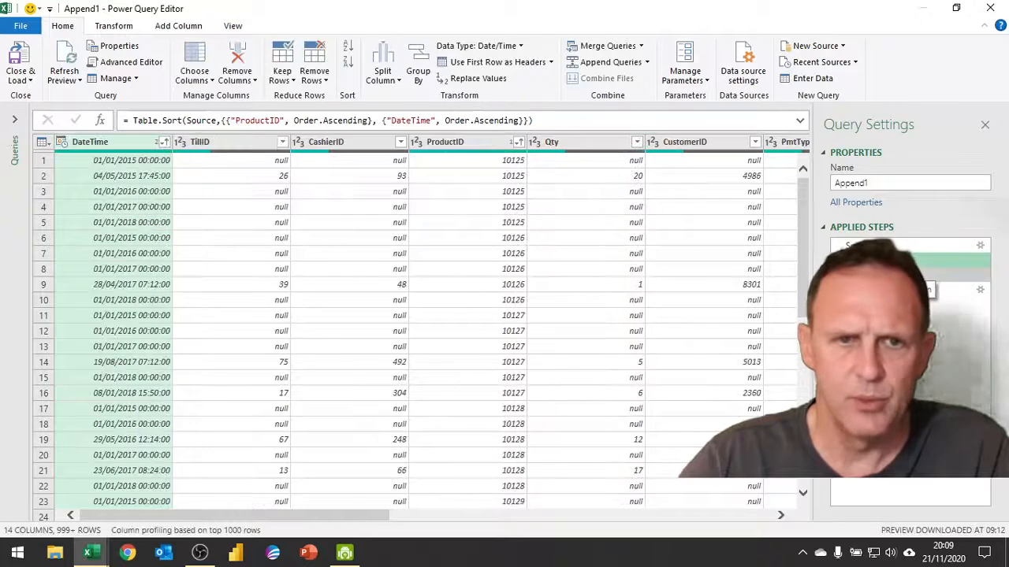
Examine Append1's sorted columns across to Pack Price and the step that filters out null TillID values after Filled Down.
click(761, 516)
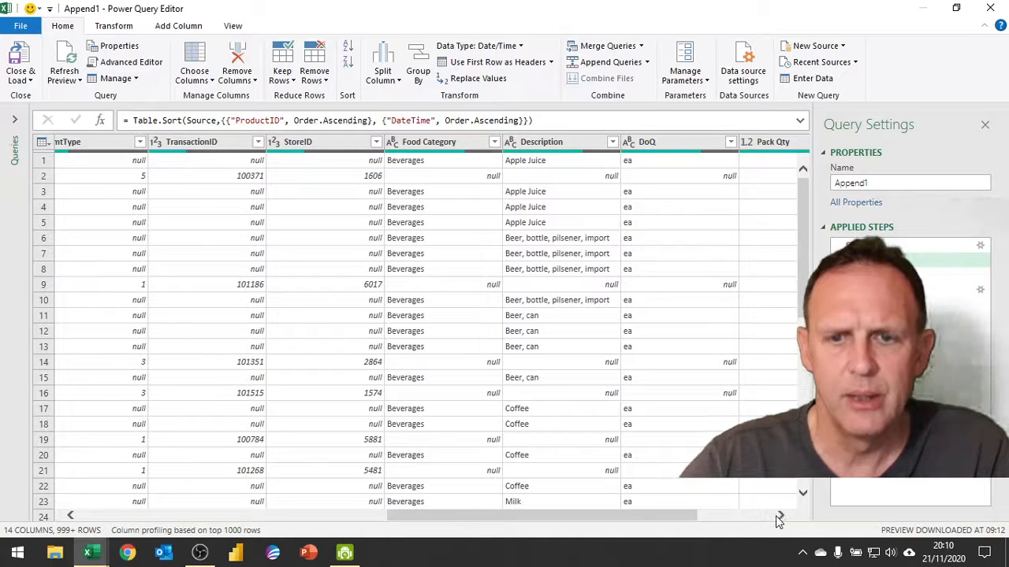
click(763, 516)
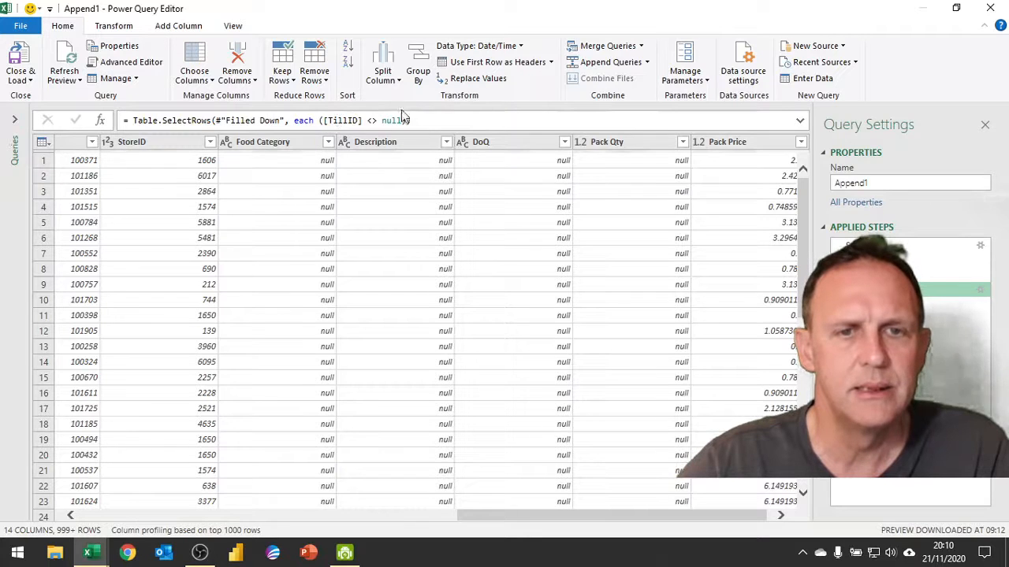
click(150, 530)
click(92, 516)
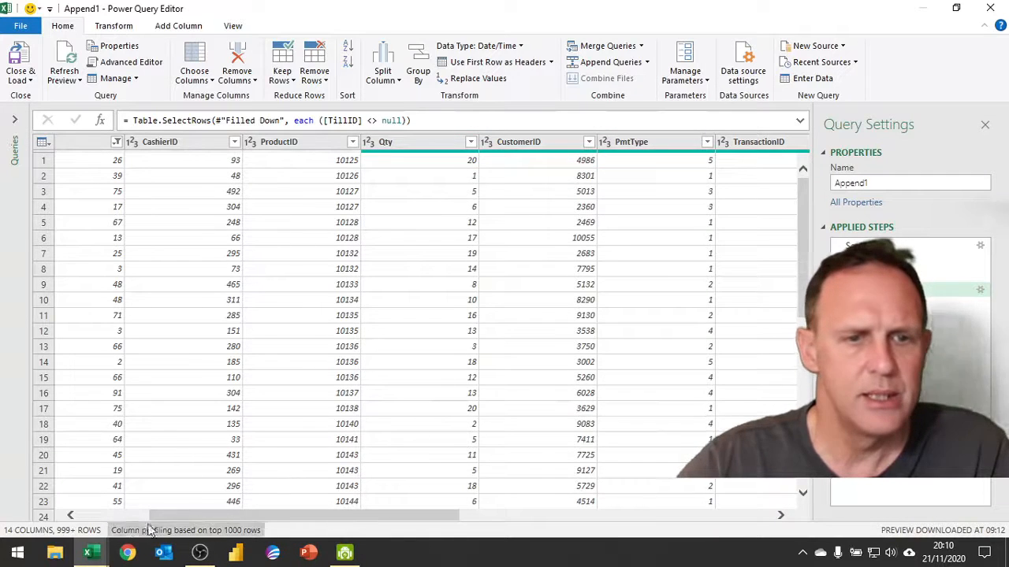
click(122, 516)
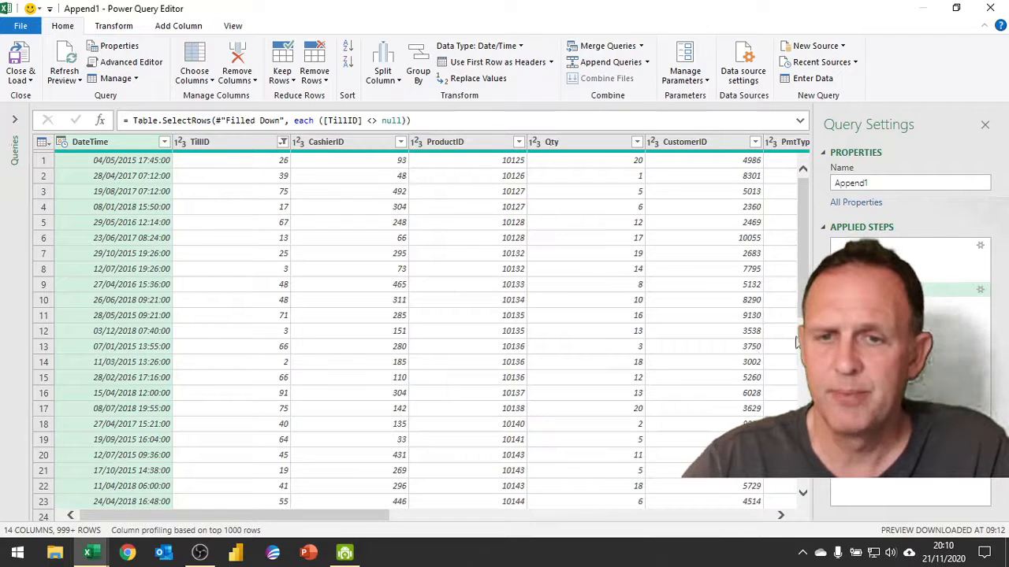
Close and load the edited Append1 query back into the workbook.
click(21, 79)
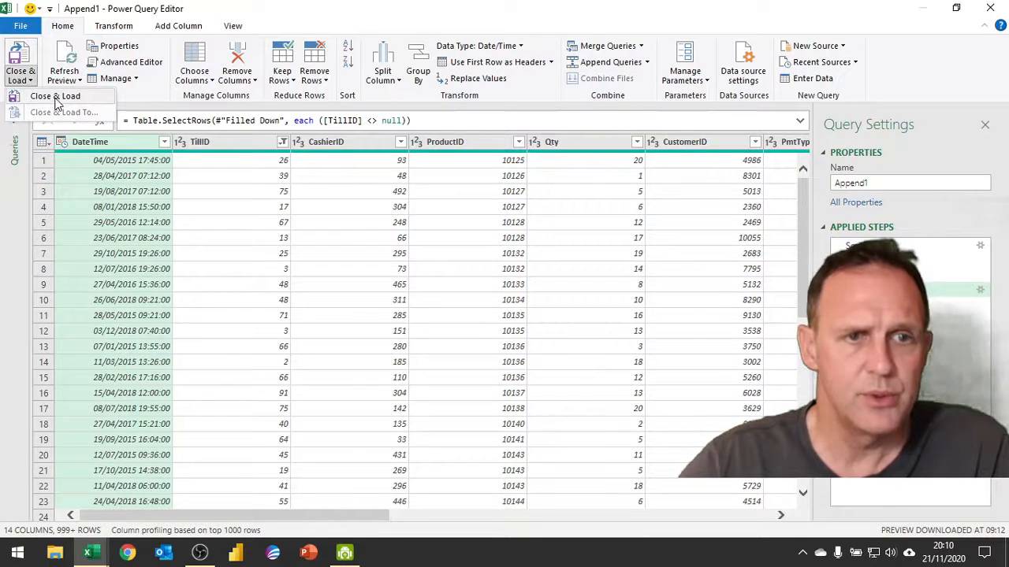
click(56, 98)
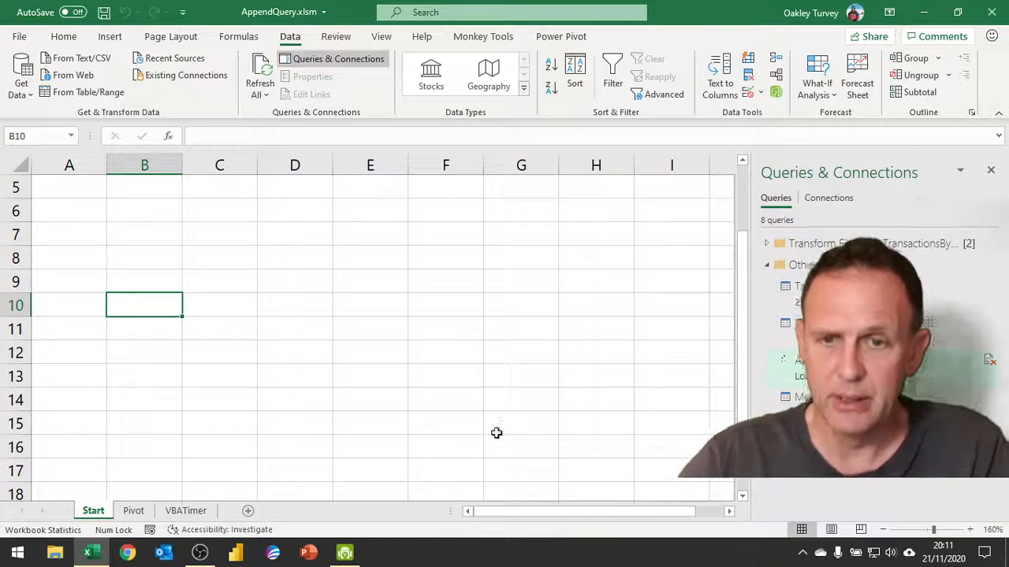
mouse_move(867, 330)
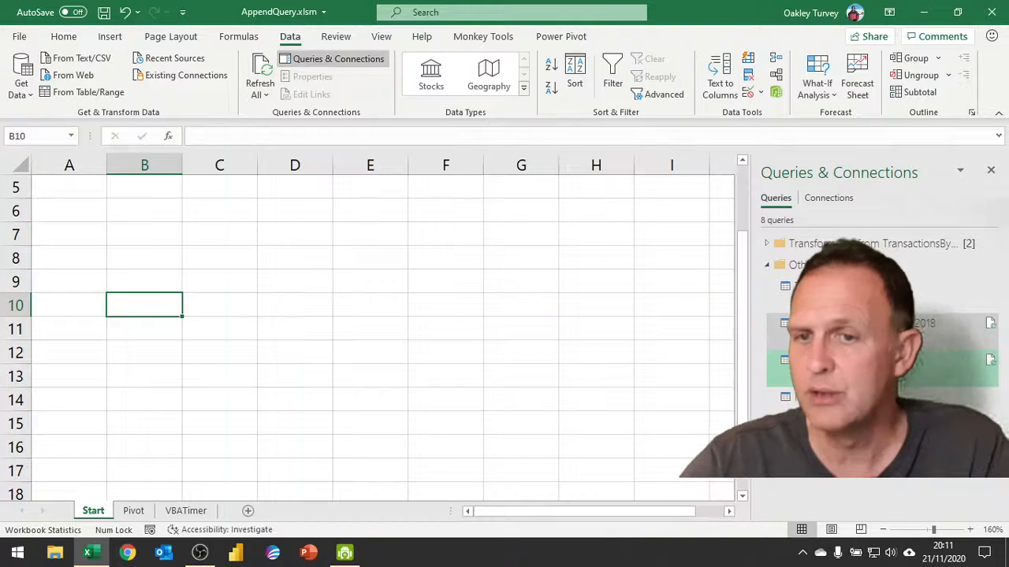
mouse_move(867, 288)
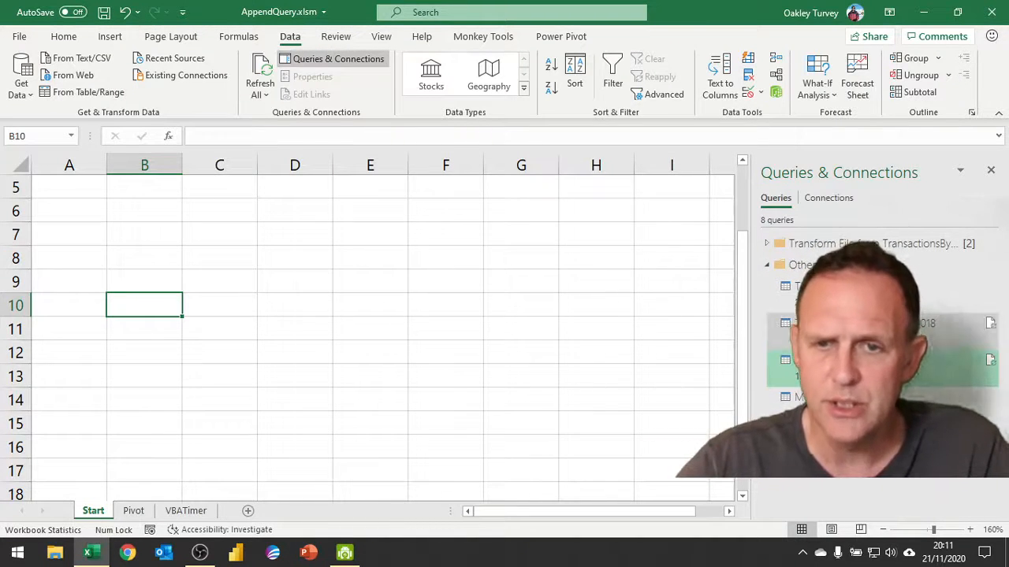
Review the alternating Merge and Append runs listed in the Query column of the VBATimer sheet.
click(187, 513)
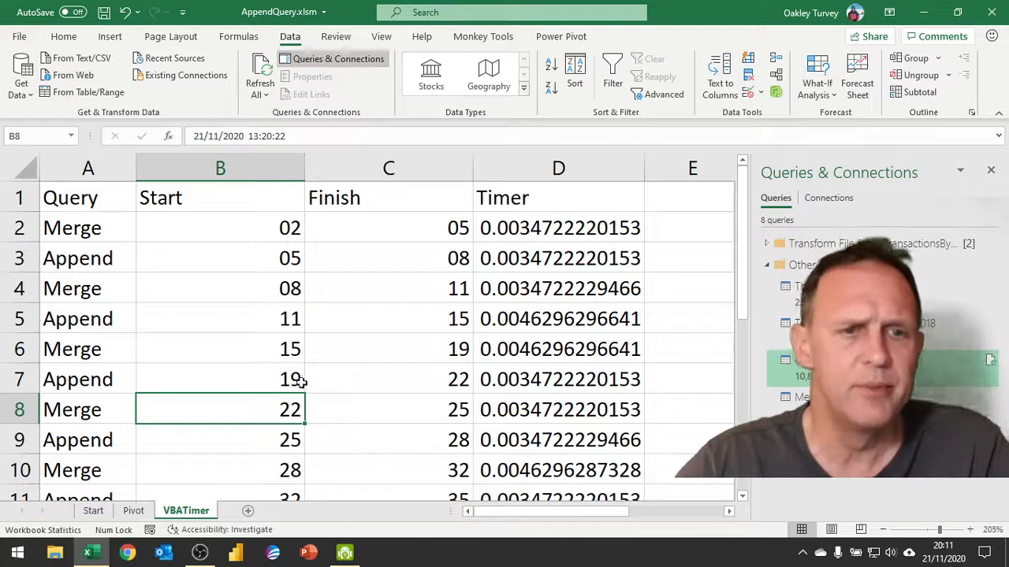
click(89, 234)
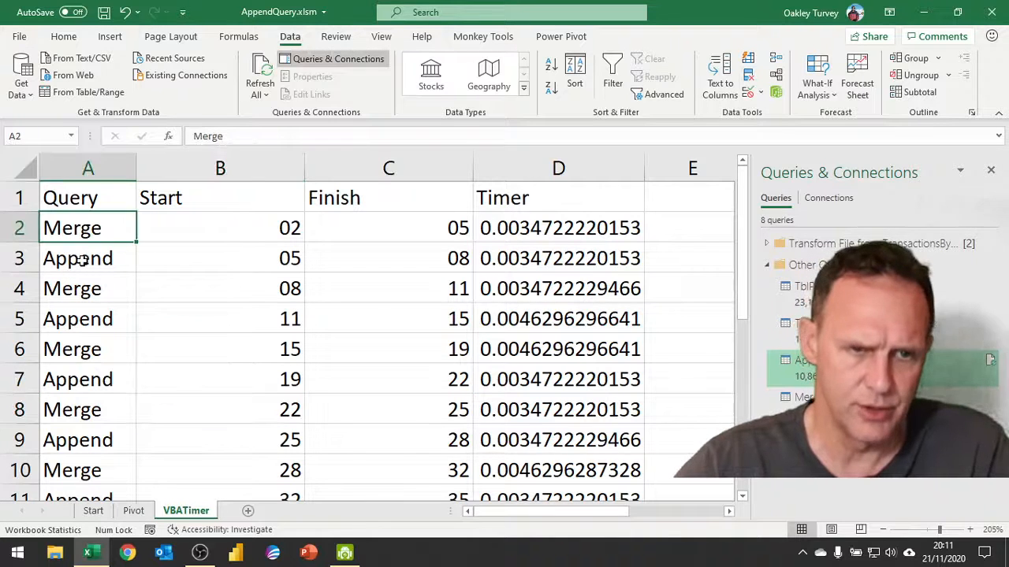
click(85, 260)
click(85, 290)
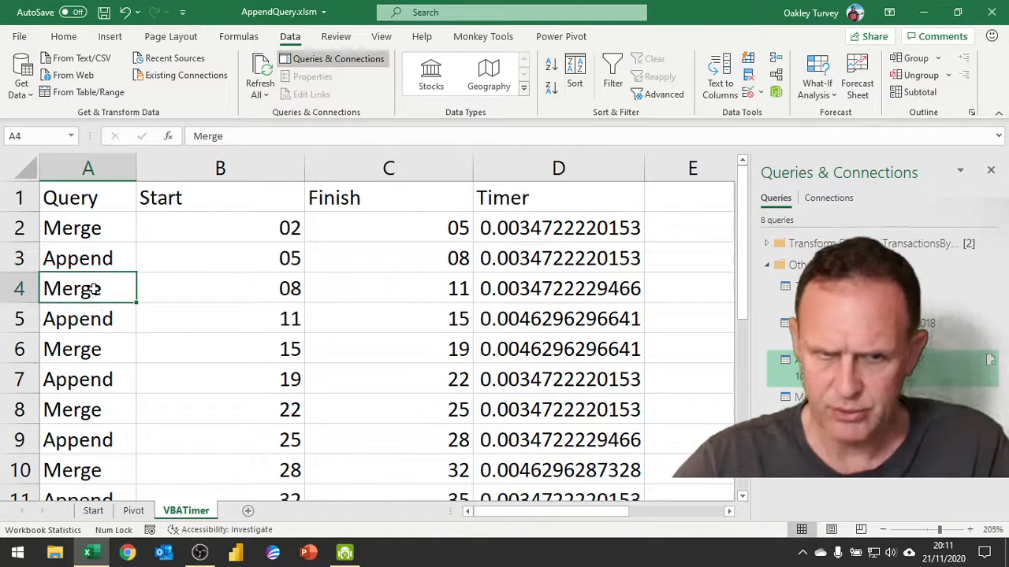
click(90, 319)
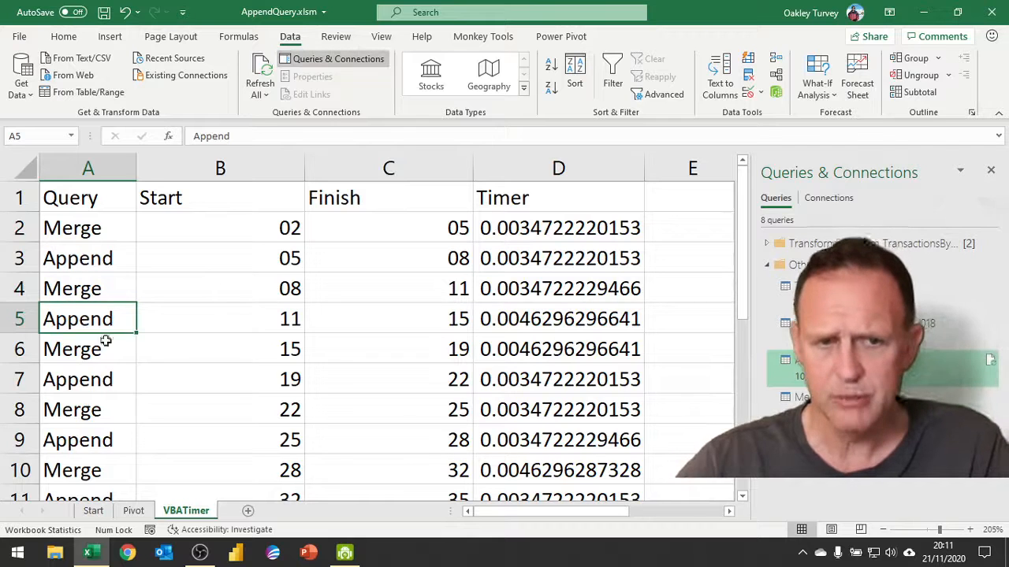
Check the Start, Finish and Timer values of the VBATimer runs and the Pivot sheet's Average of Timer chart.
click(285, 227)
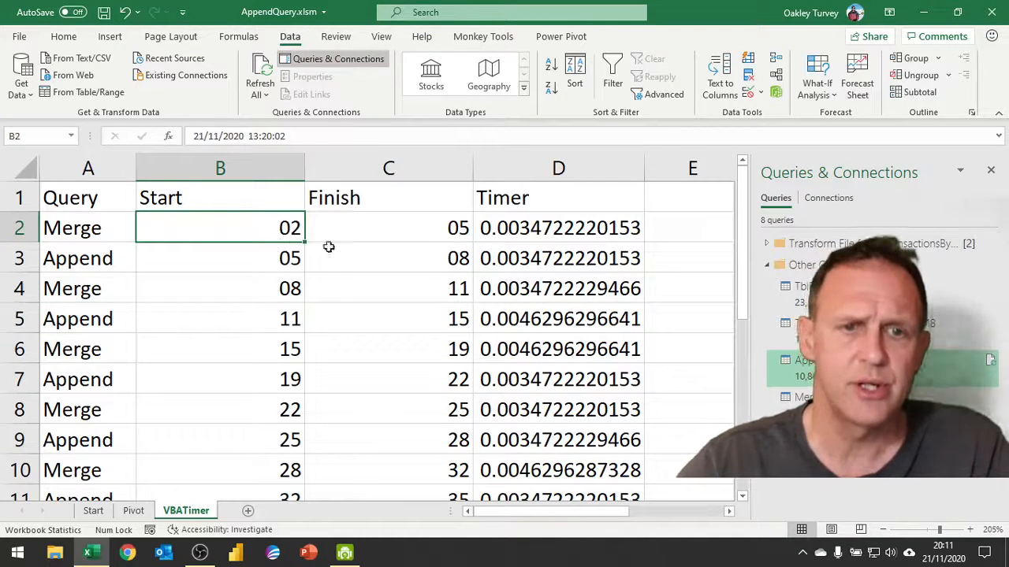
click(435, 228)
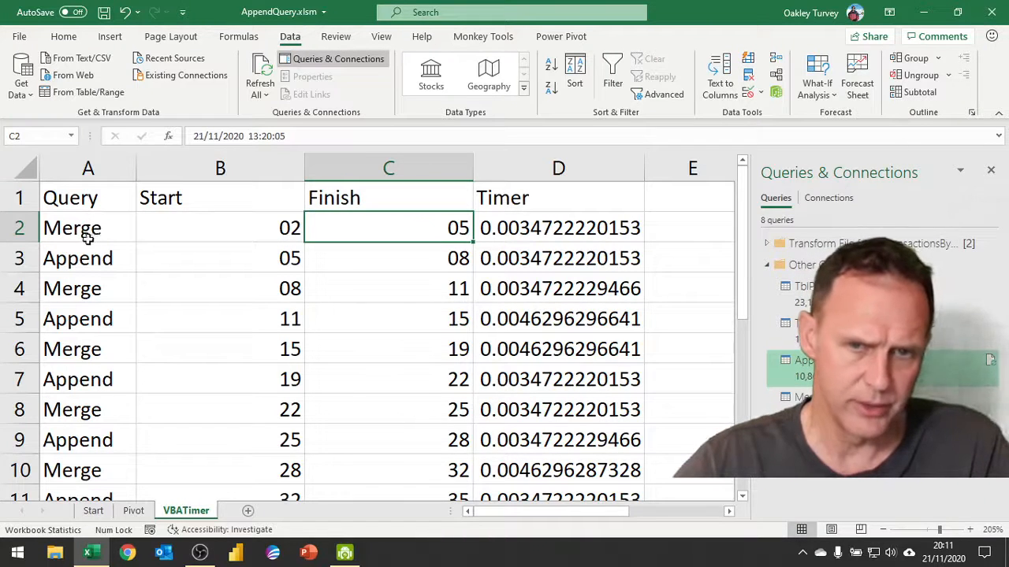
click(583, 230)
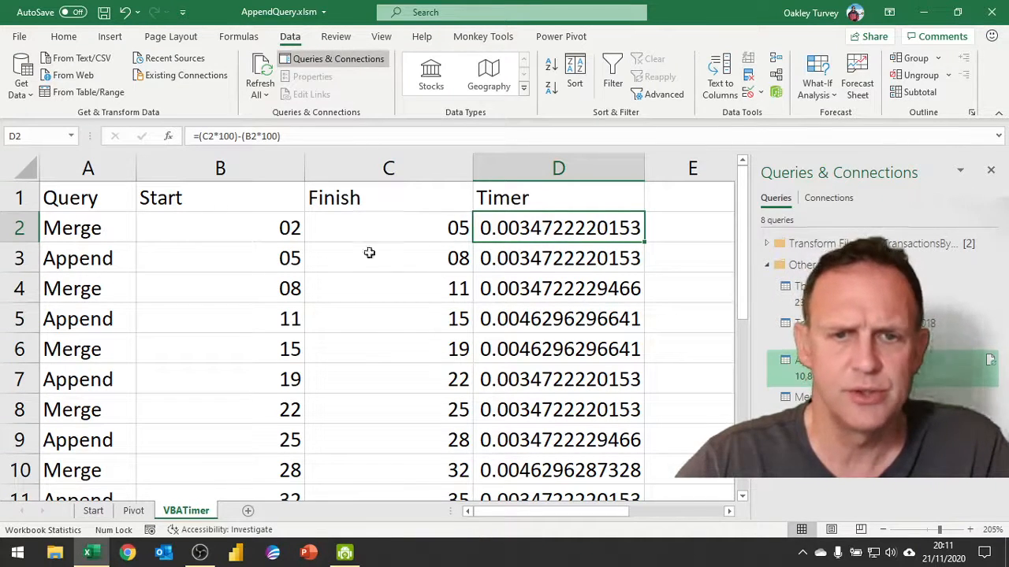
scroll(335, 263, down, 3)
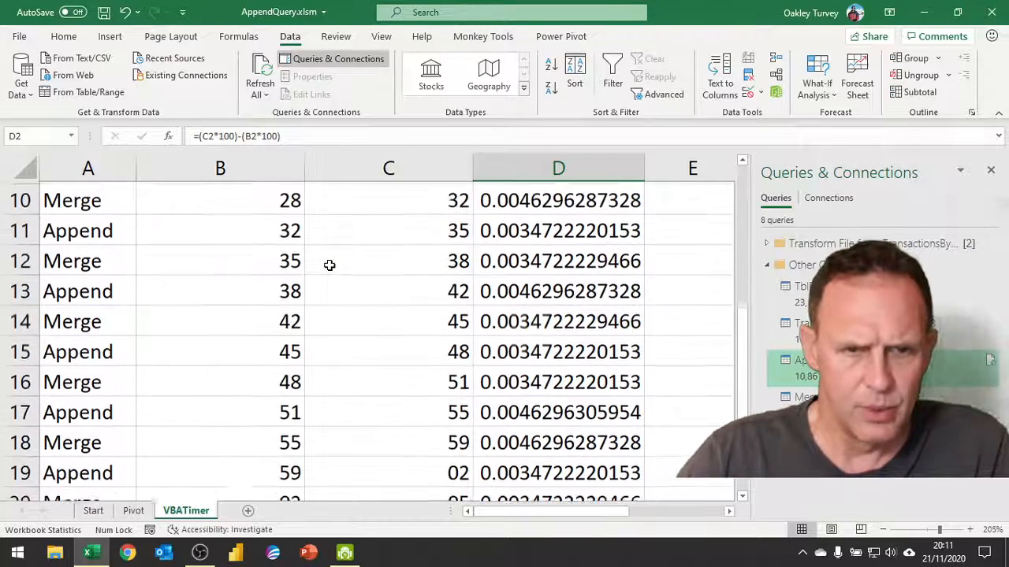
click(135, 516)
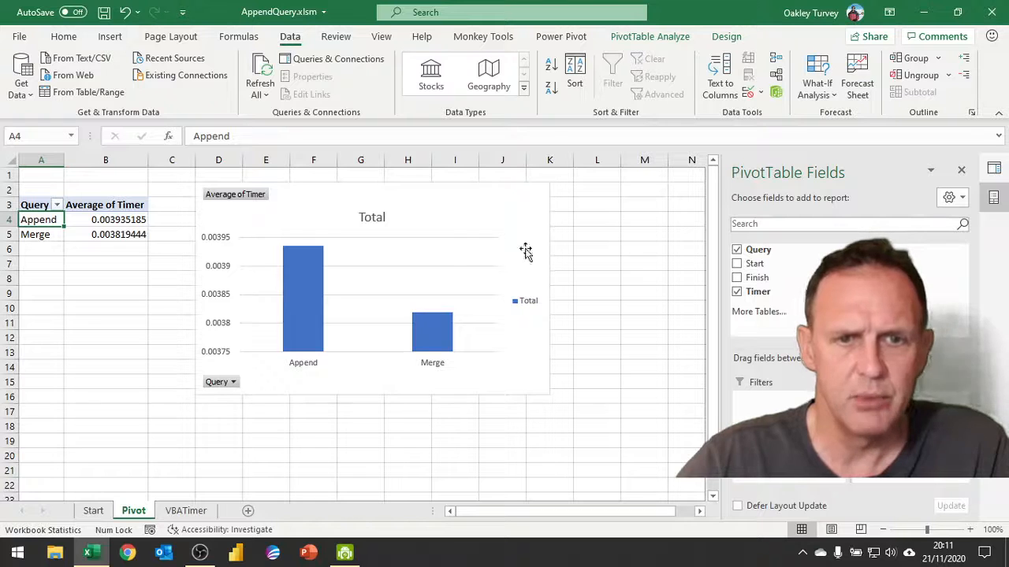
click(186, 510)
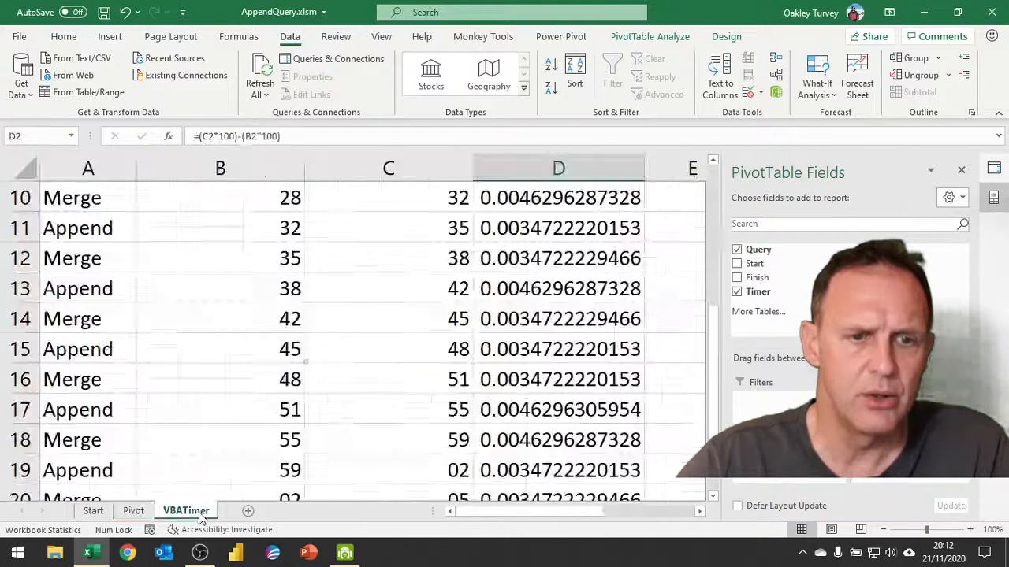
Run the timer macro from the Start sheet to time the Merge and Append query refreshes again.
click(93, 511)
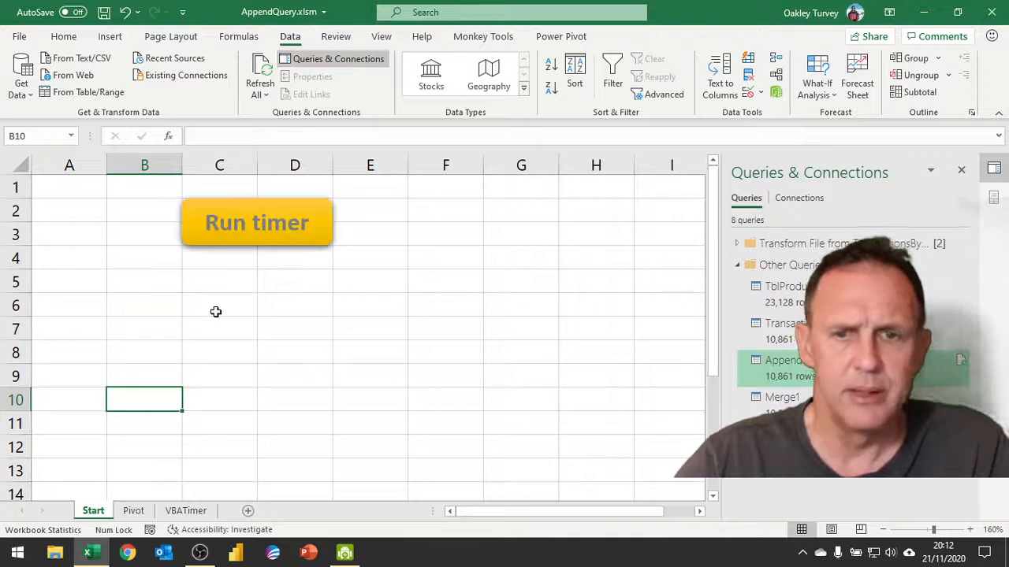
click(229, 231)
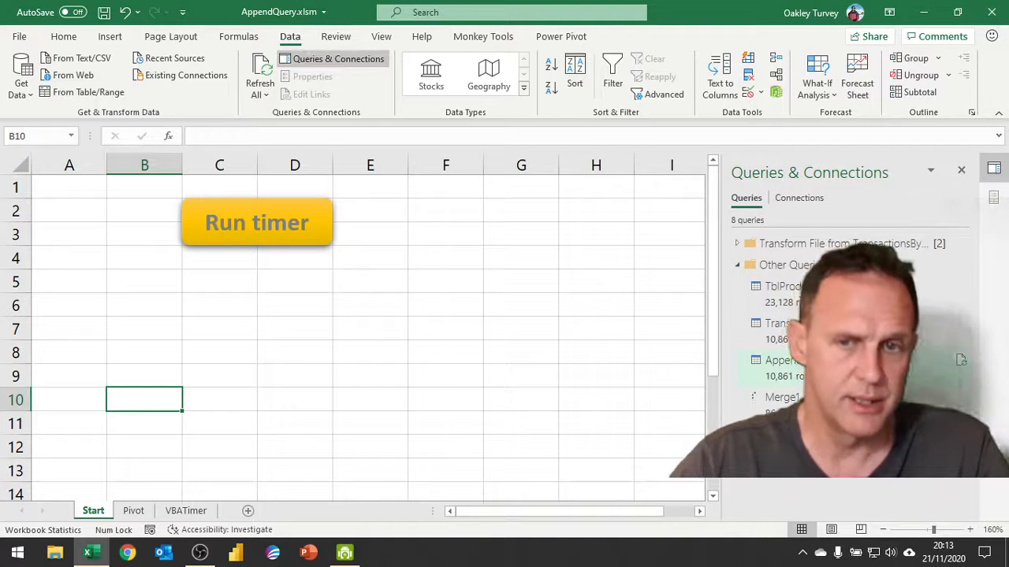
mouse_move(851, 331)
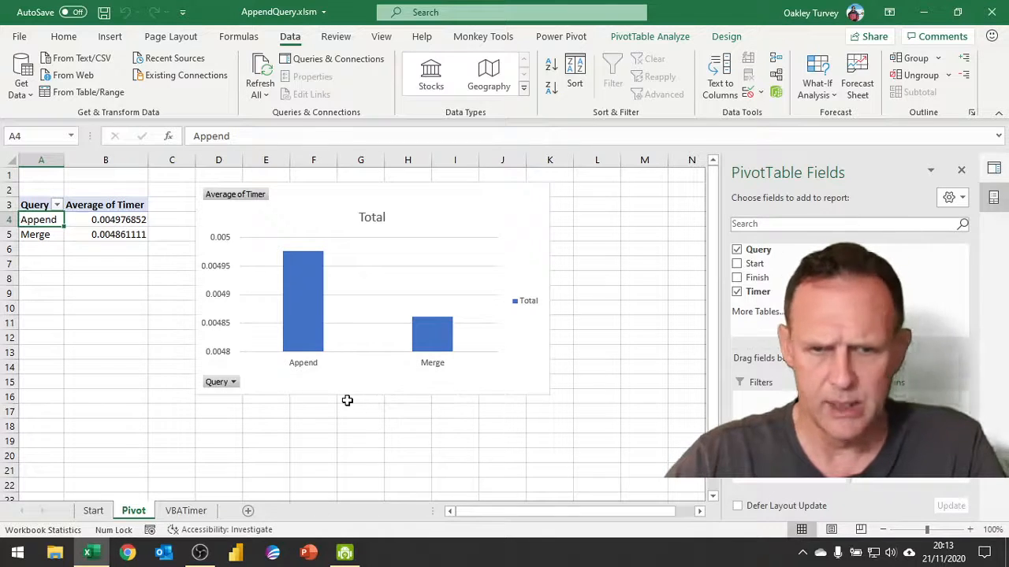
Compare the refreshed Append and Merge averages in the Pivot sheet's column chart.
mouse_move(435, 344)
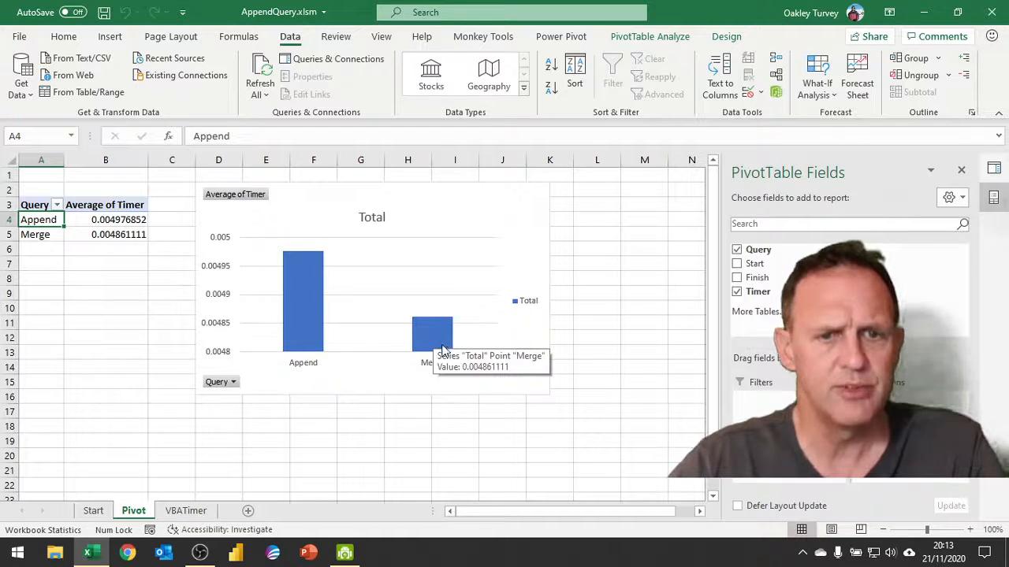
mouse_move(292, 323)
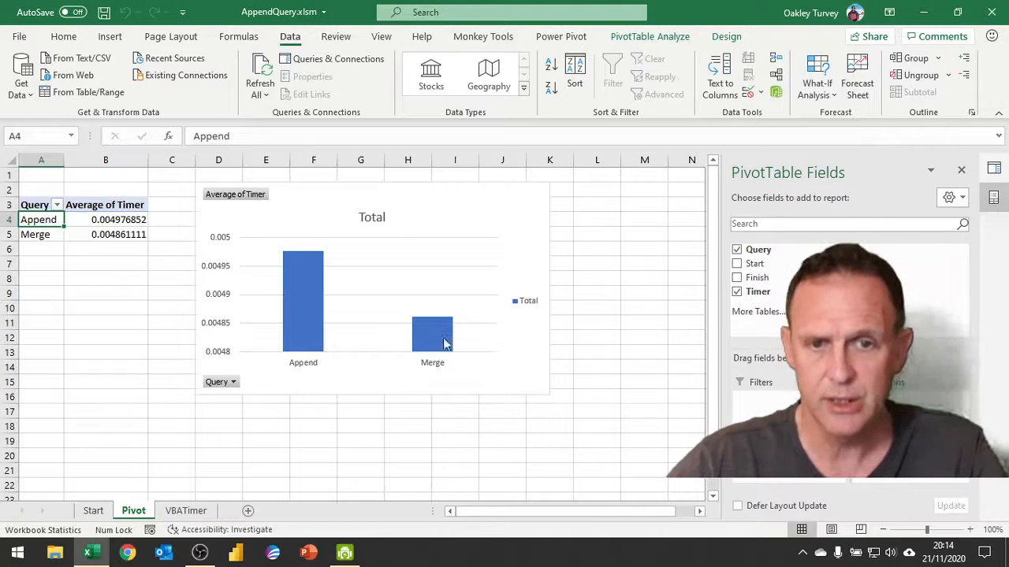
mouse_move(423, 338)
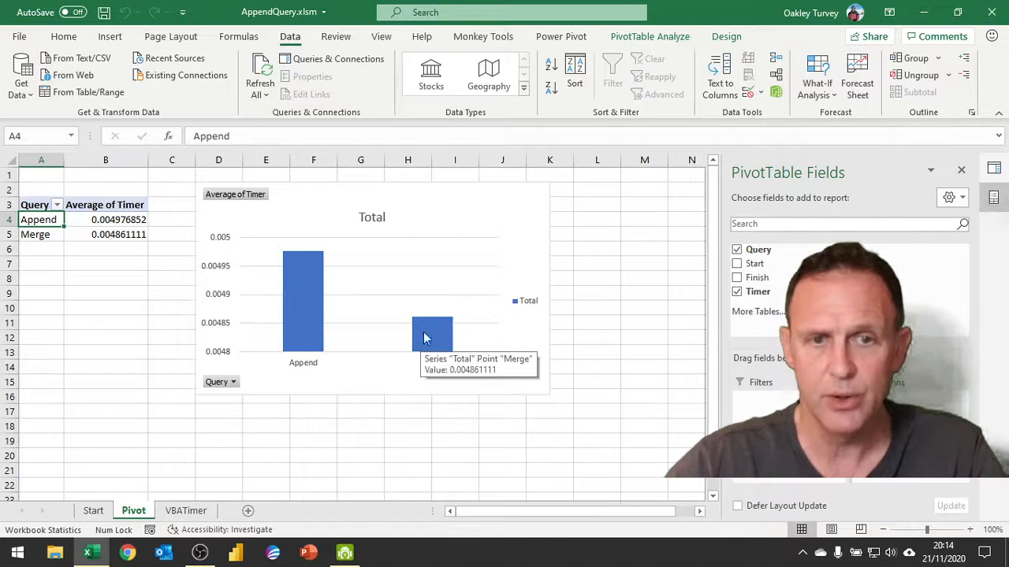
Set the minimum bound of the vertical axis to 0 in the Average of Timer chart and deselect the chart.
click(218, 329)
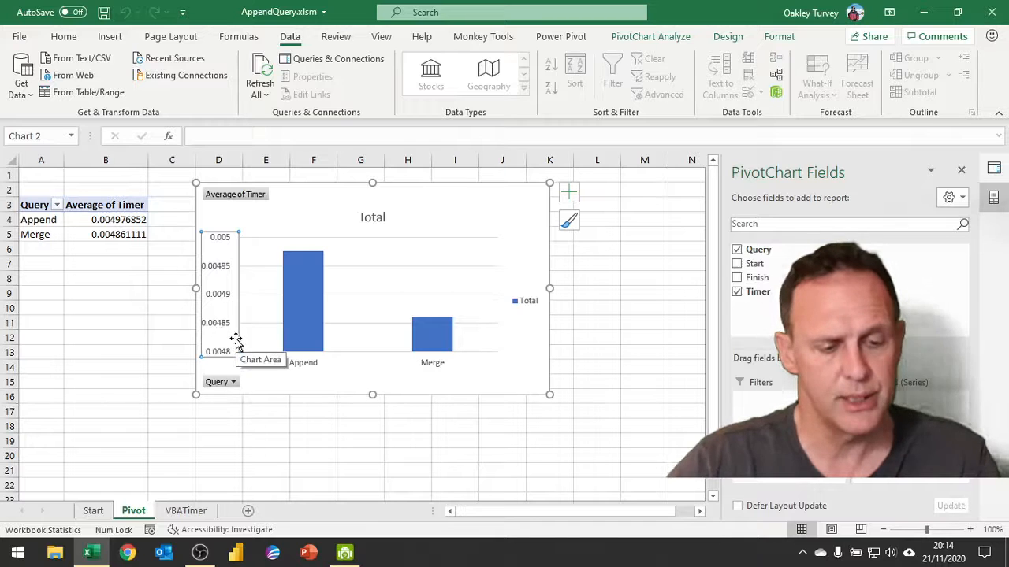
double_click(237, 341)
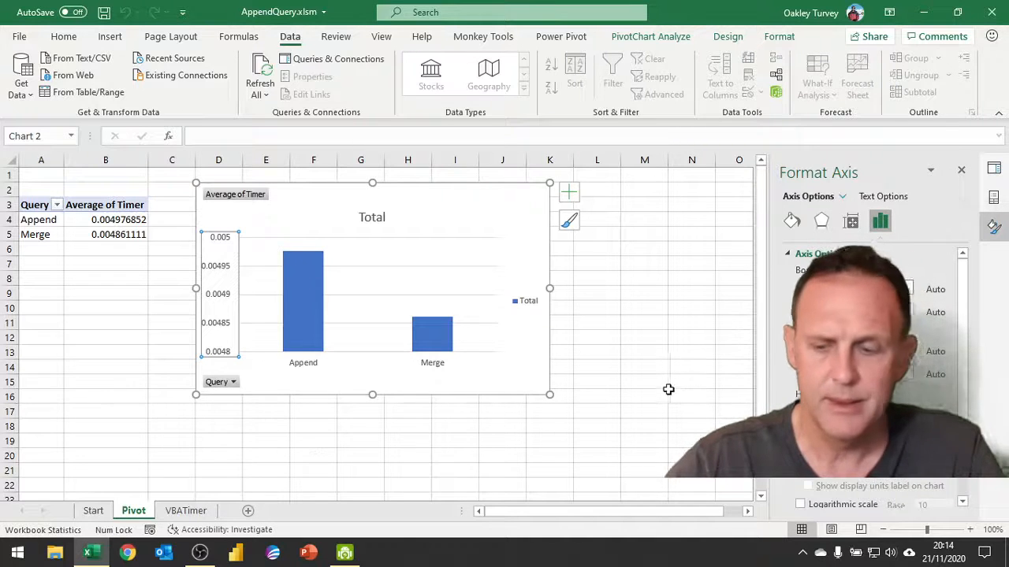
key(Return)
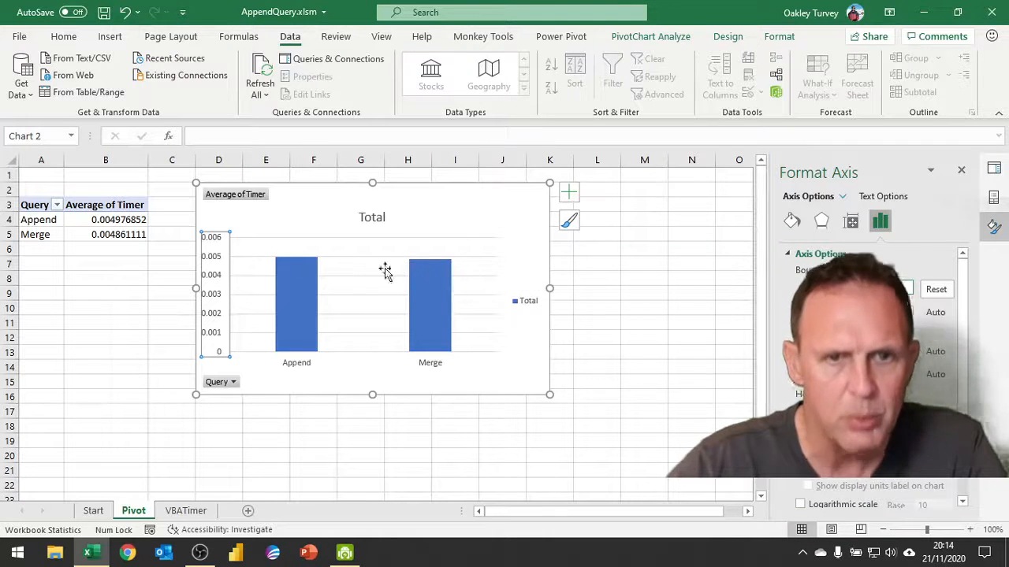
mouse_move(449, 294)
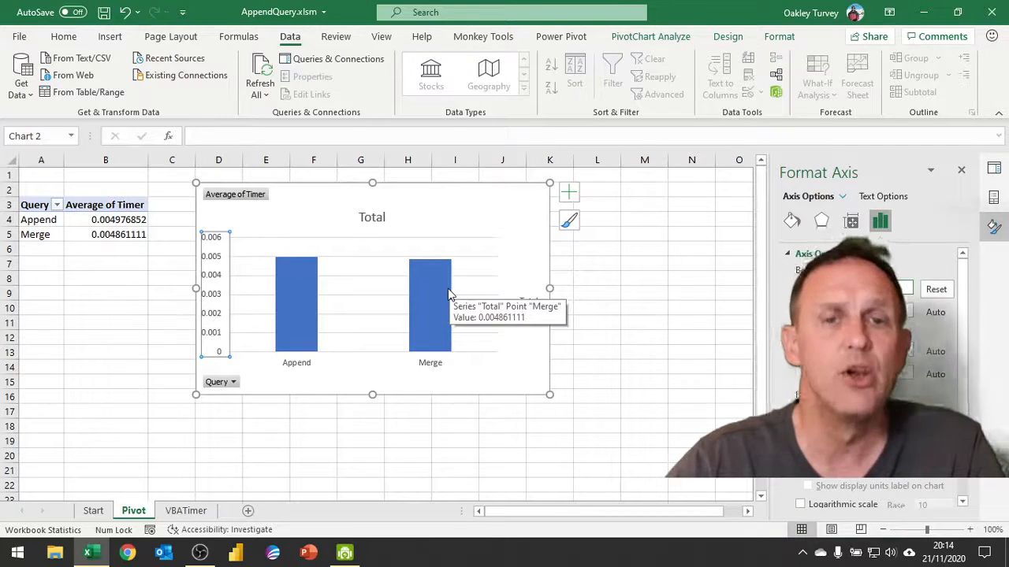
click(421, 433)
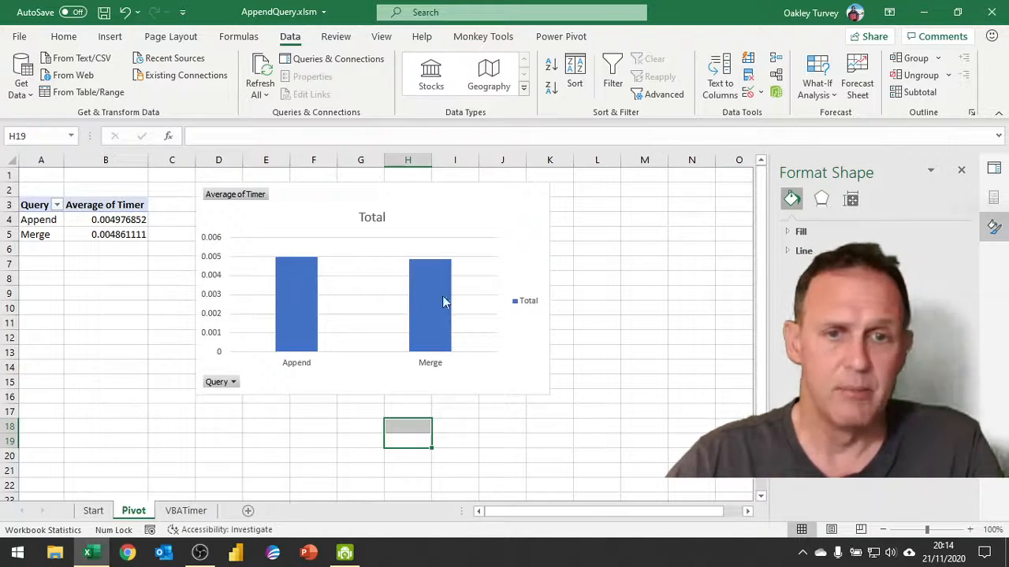
Show the workbook's queries beside the Start sheet and preview the Merge1 query's columns, load status and data sources.
mouse_move(298, 325)
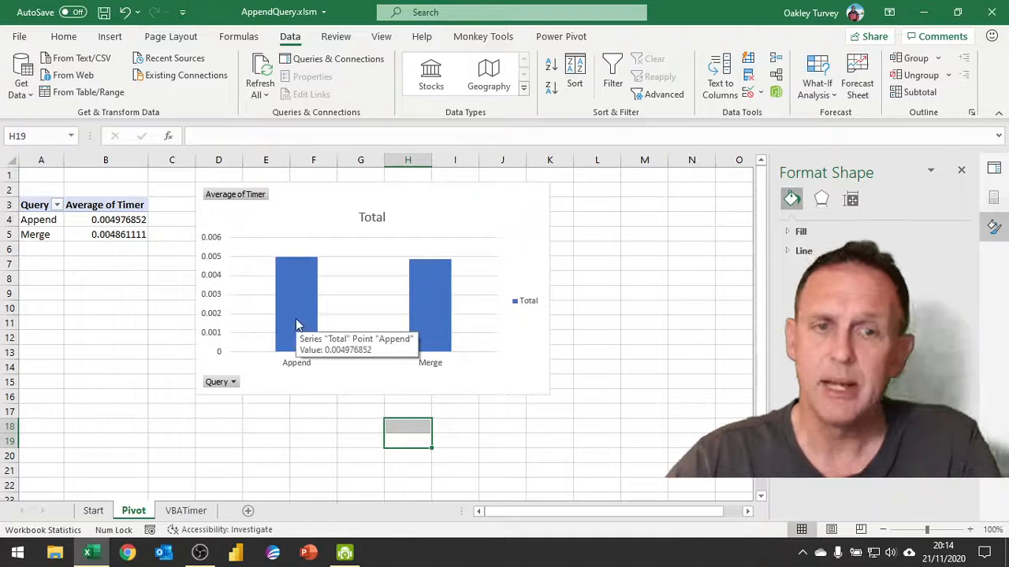
click(96, 512)
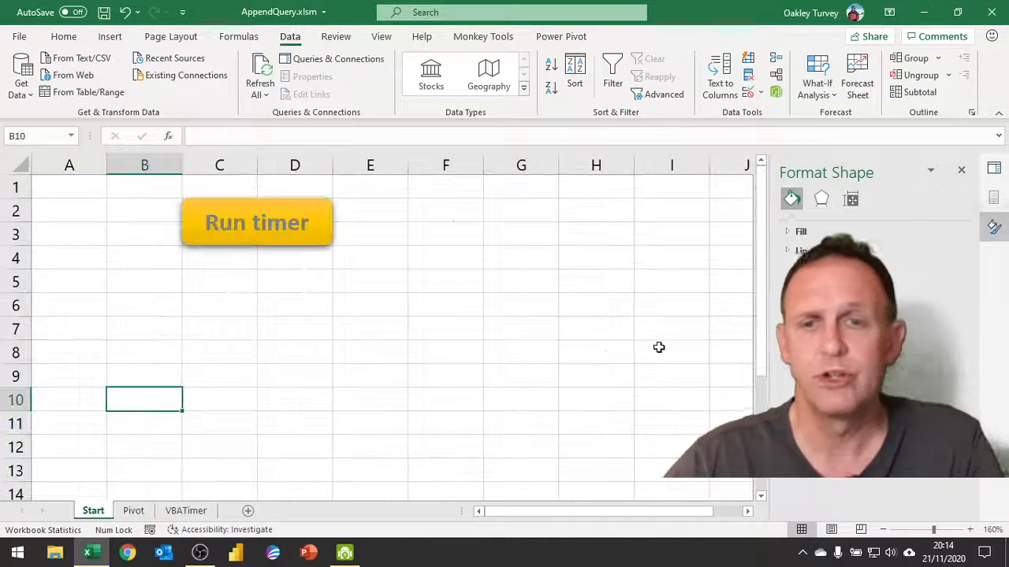
click(994, 168)
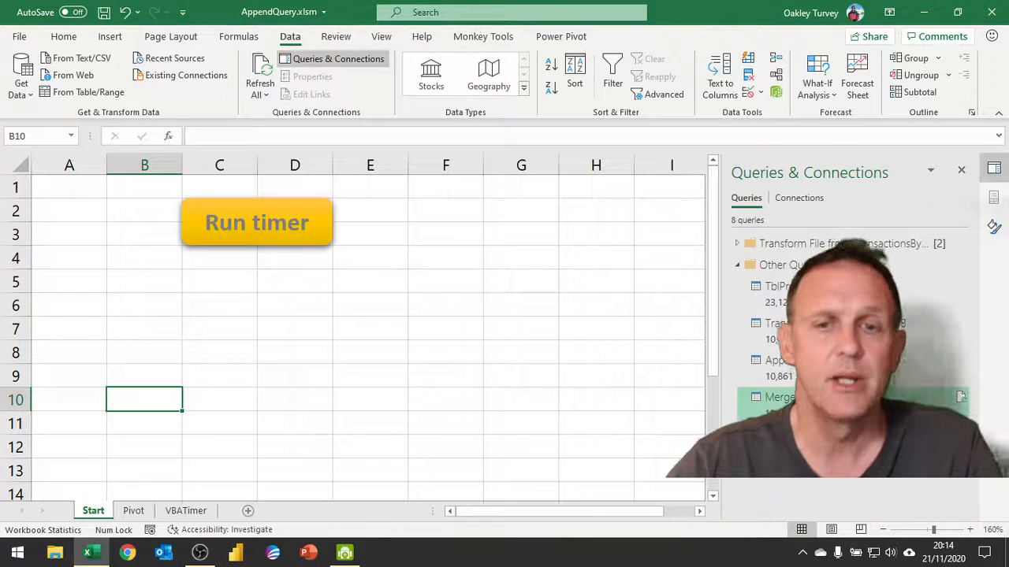
mouse_move(785, 372)
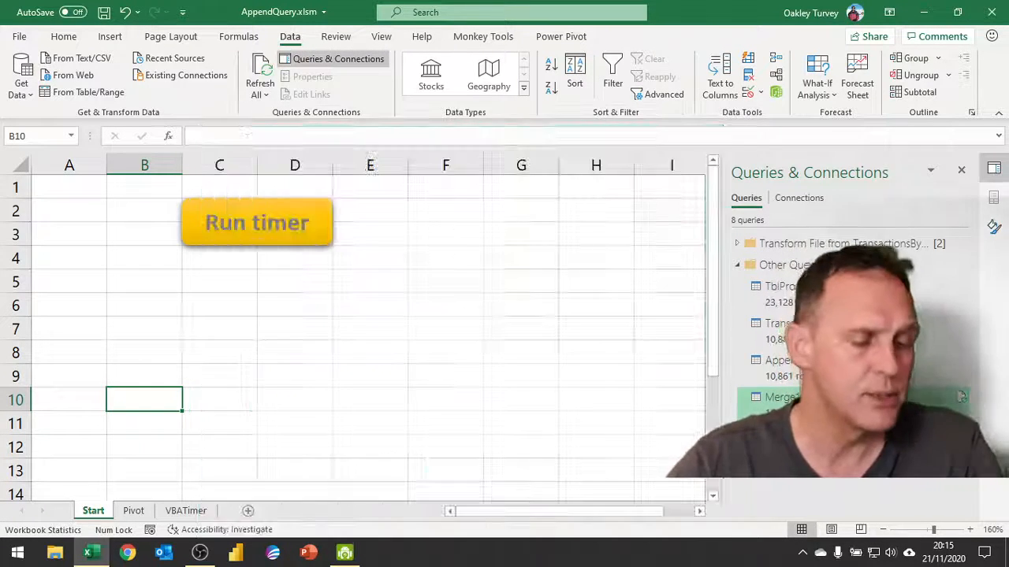
mouse_move(780, 397)
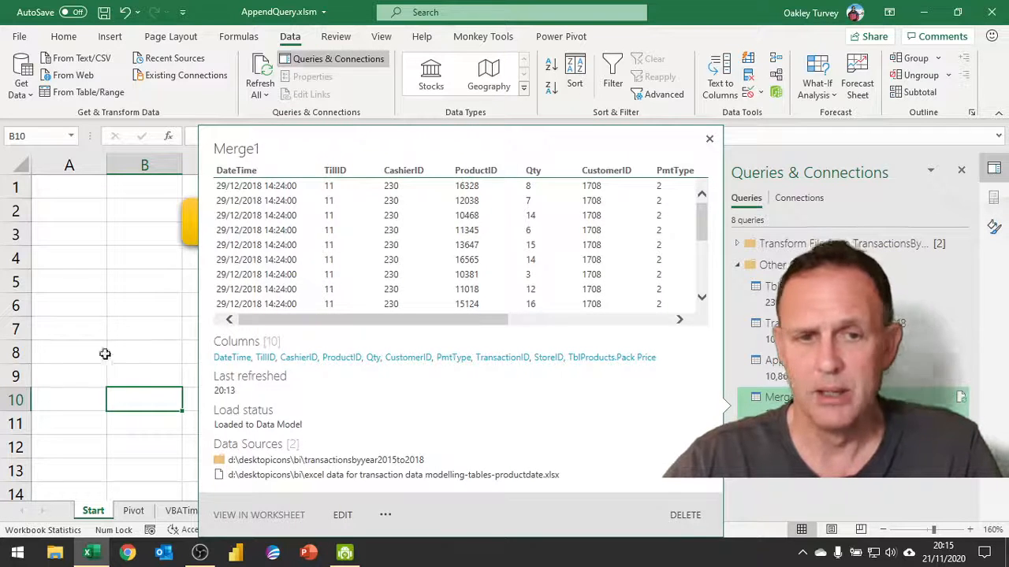
Dismiss the Merge1 preview and minimize the workbook window to reveal the desktop.
click(129, 322)
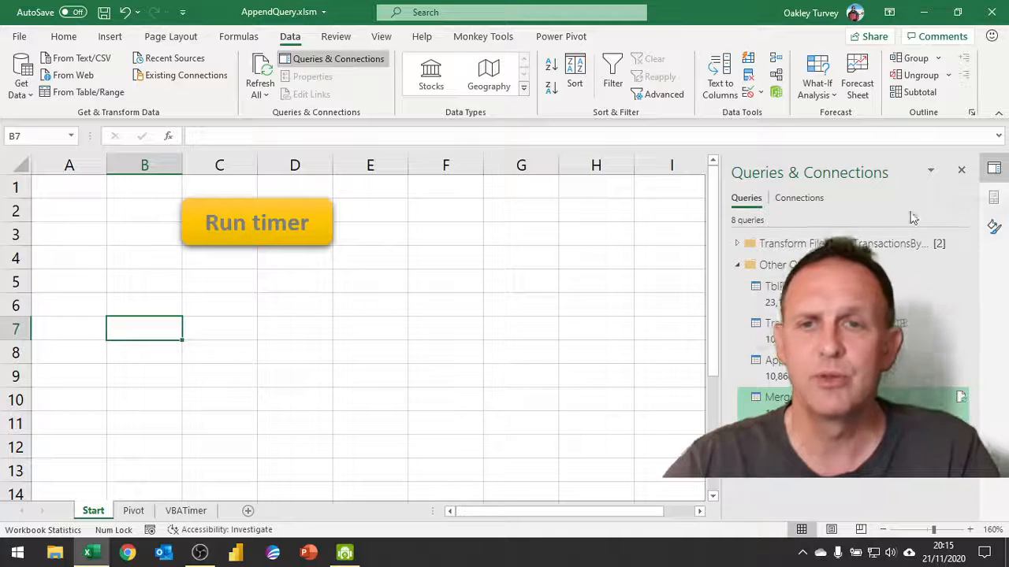
click(927, 11)
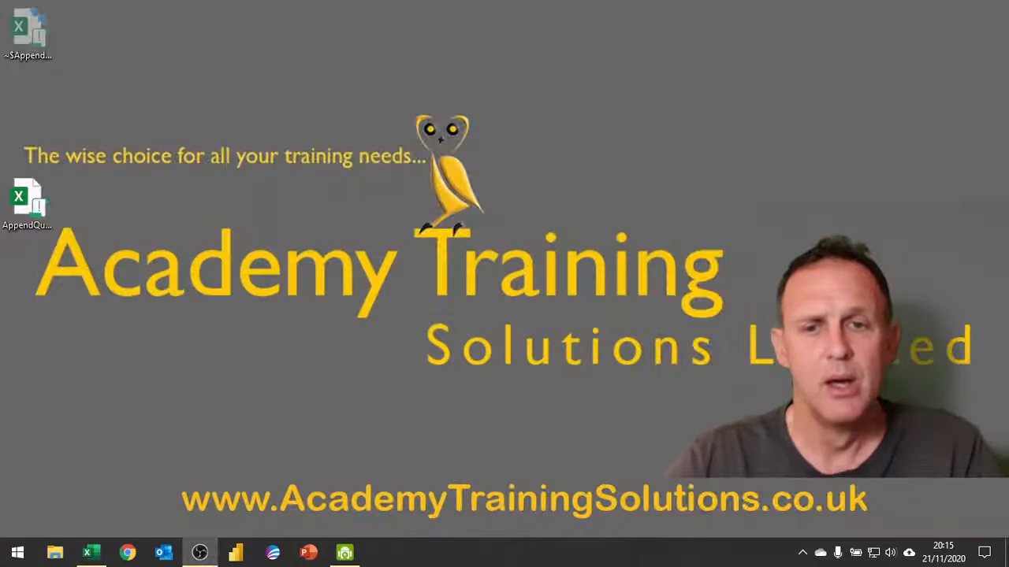